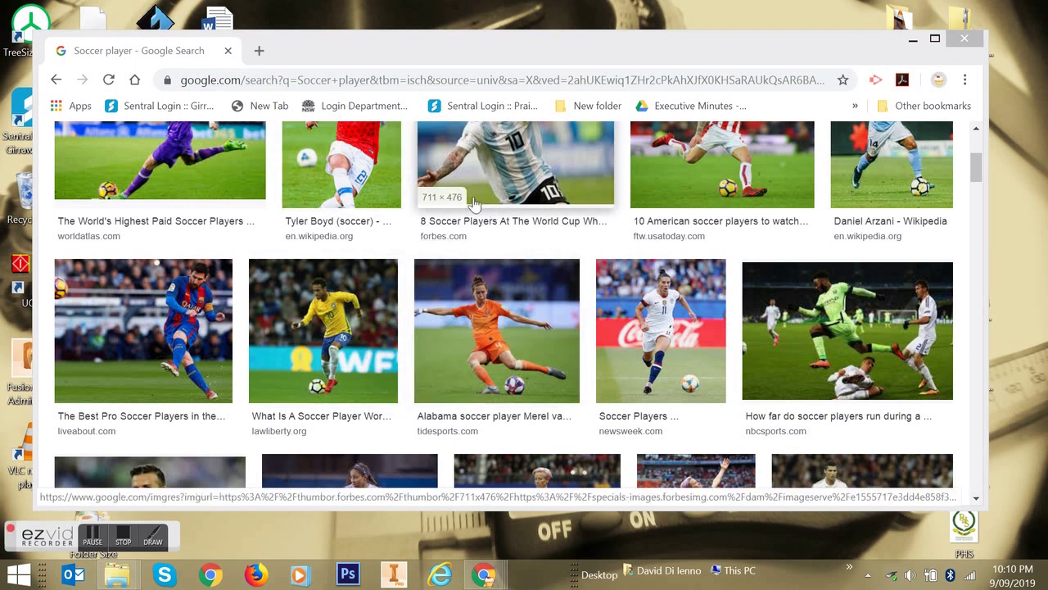
# Enlarge the lawliberty.org 'What Is A Soccer Player Worth?' photo of the yellow-kit player in Google Images.
pyautogui.click(325, 340)
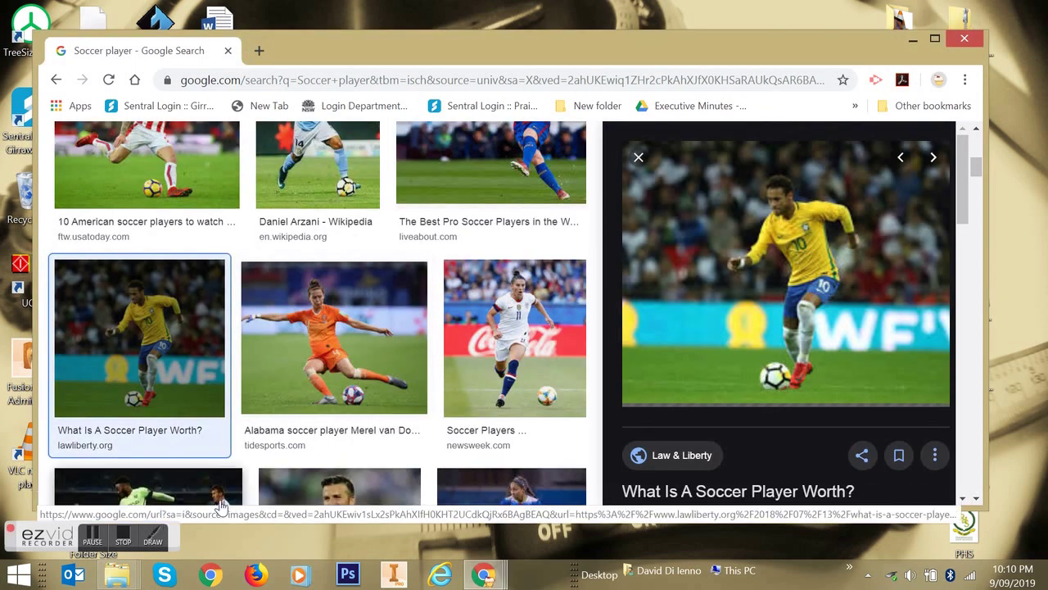
# Search the Start screen for 'snipping' and launch Snipping Tool.
pyautogui.click(19, 574)
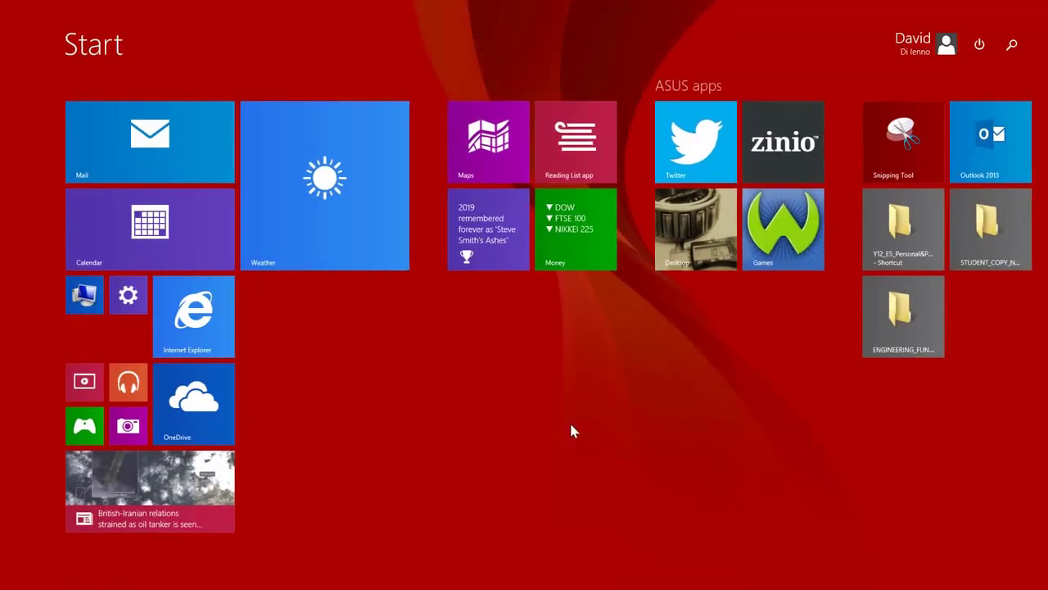
pyautogui.write('snip')
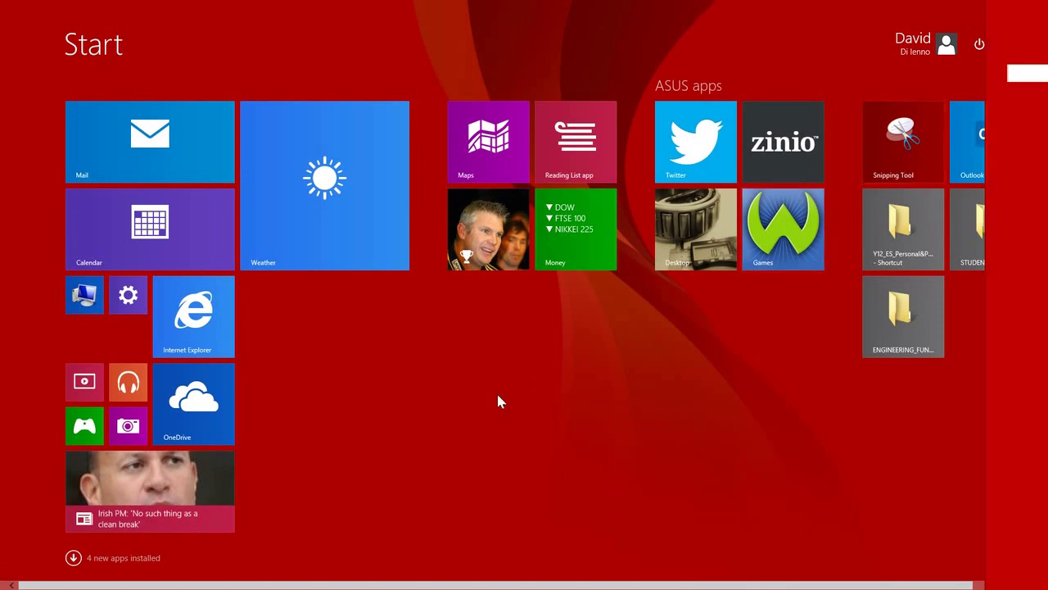
pyautogui.write('ping Tool')
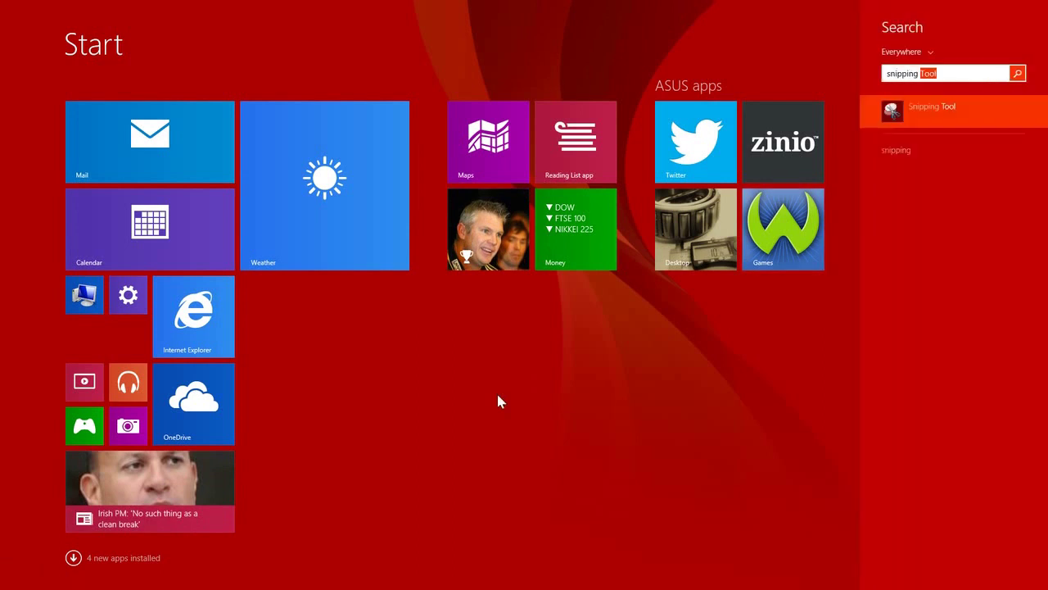
pyautogui.click(907, 112)
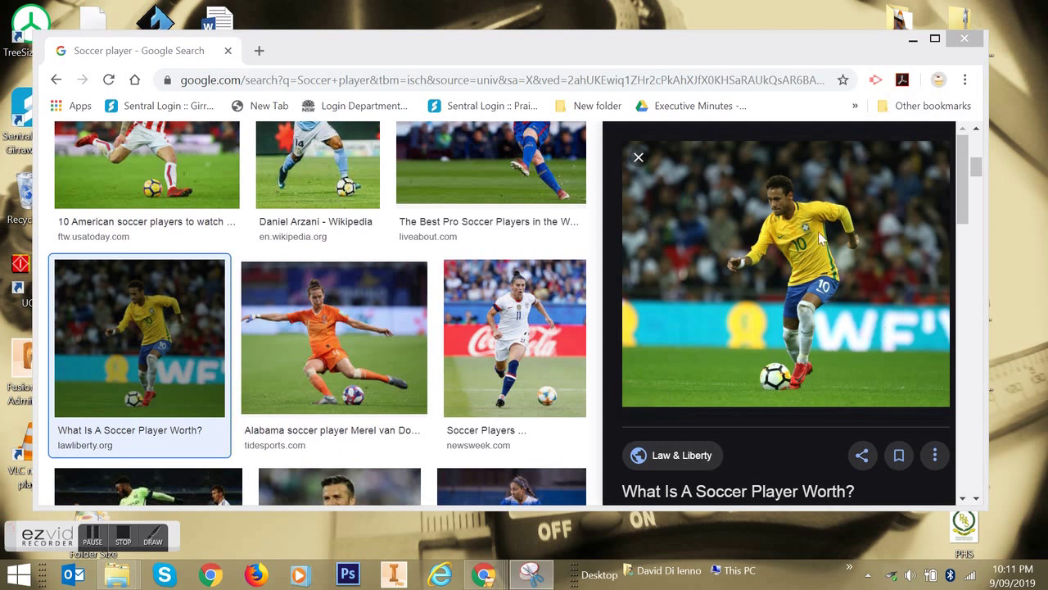
# Snip the enlarged player photo and save it as PNG 'Soccer player 4' in Laser cutting tute.
pyautogui.click(344, 81)
pyautogui.moveTo(941, 397); pyautogui.dragTo(652, 162)
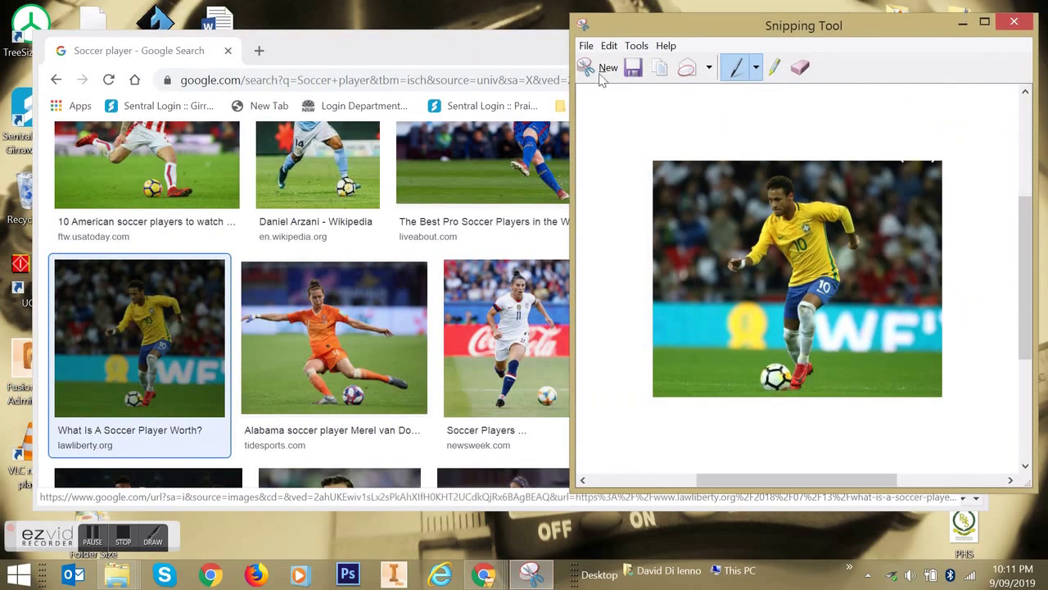
pyautogui.click(587, 45)
pyautogui.click(606, 84)
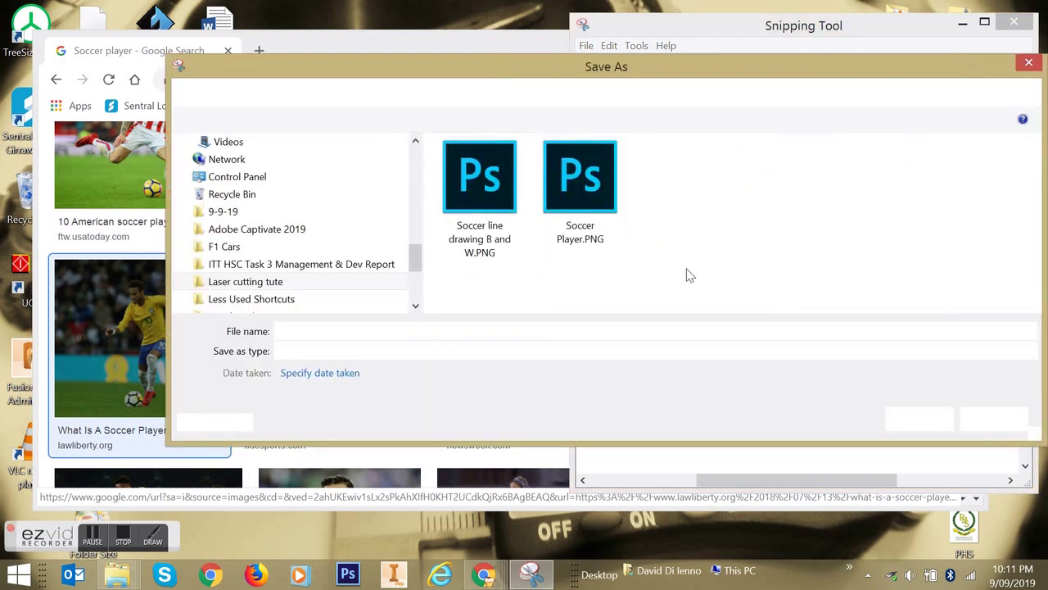
pyautogui.write('Soccer')
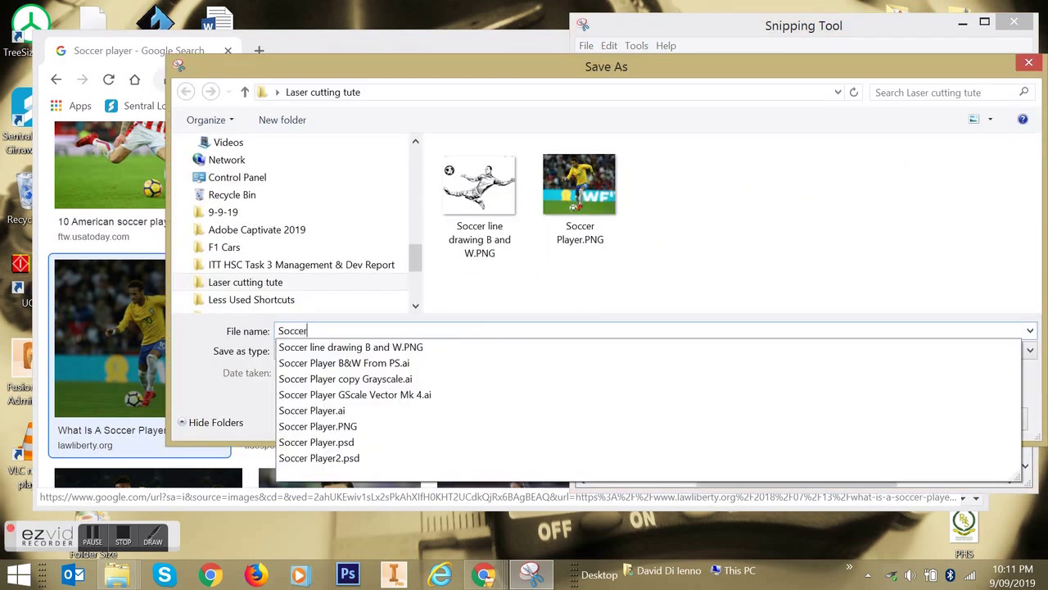
pyautogui.write(' player 4')
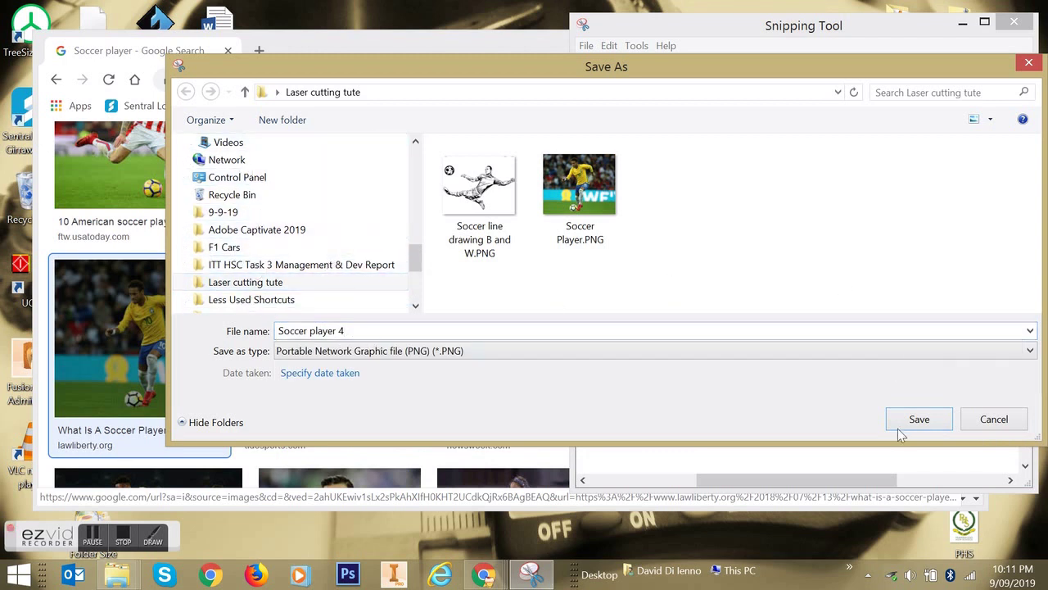
pyautogui.click(916, 417)
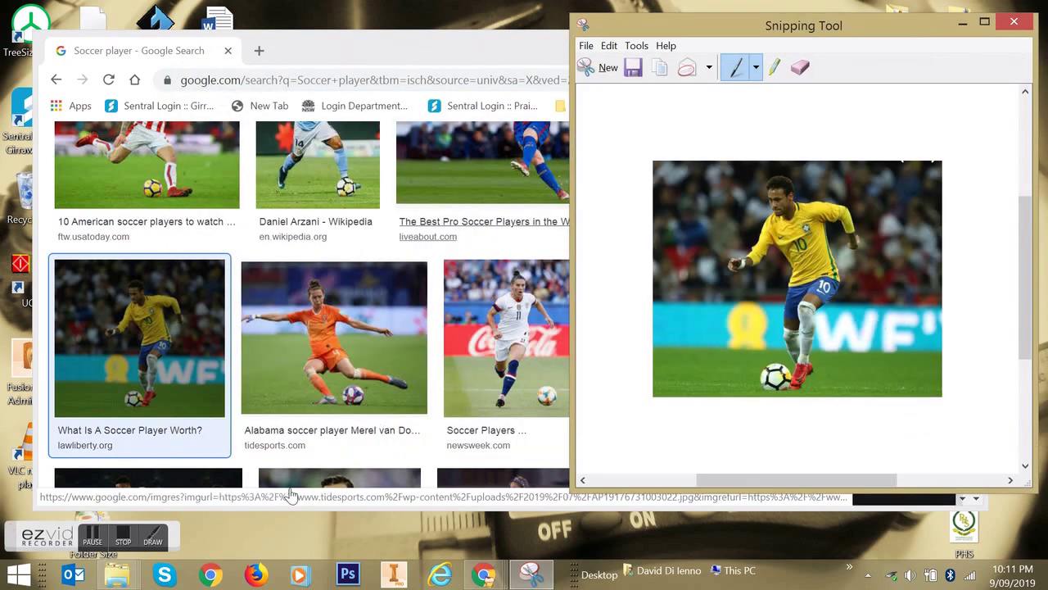
# Search the Start screen for 'adobe illustra' and launch Adobe Illustrator CC 2018.
pyautogui.click(20, 577)
pyautogui.write('adobe illustrator CC 2018')
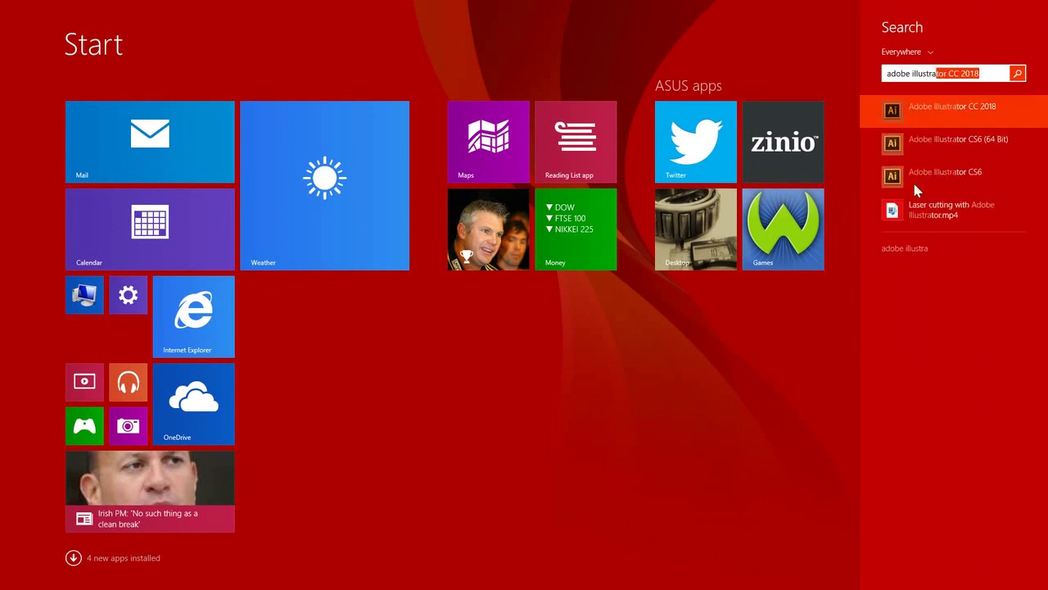
pyautogui.click(930, 115)
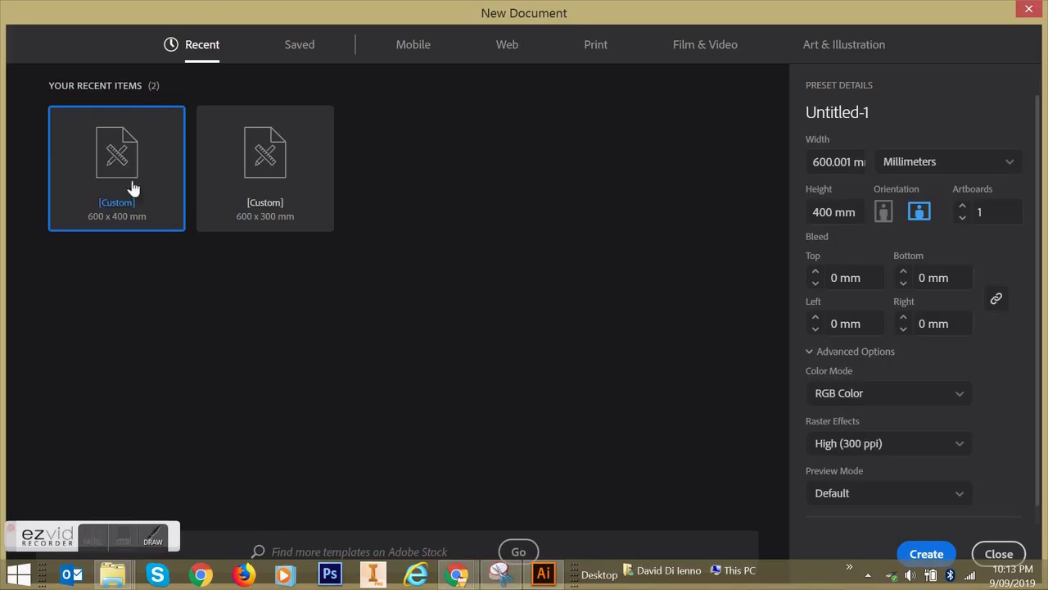
# Create a 600 × 400 mm document named 'Soccer Player mk 5'.
pyautogui.moveTo(868, 113); pyautogui.dragTo(799, 115)
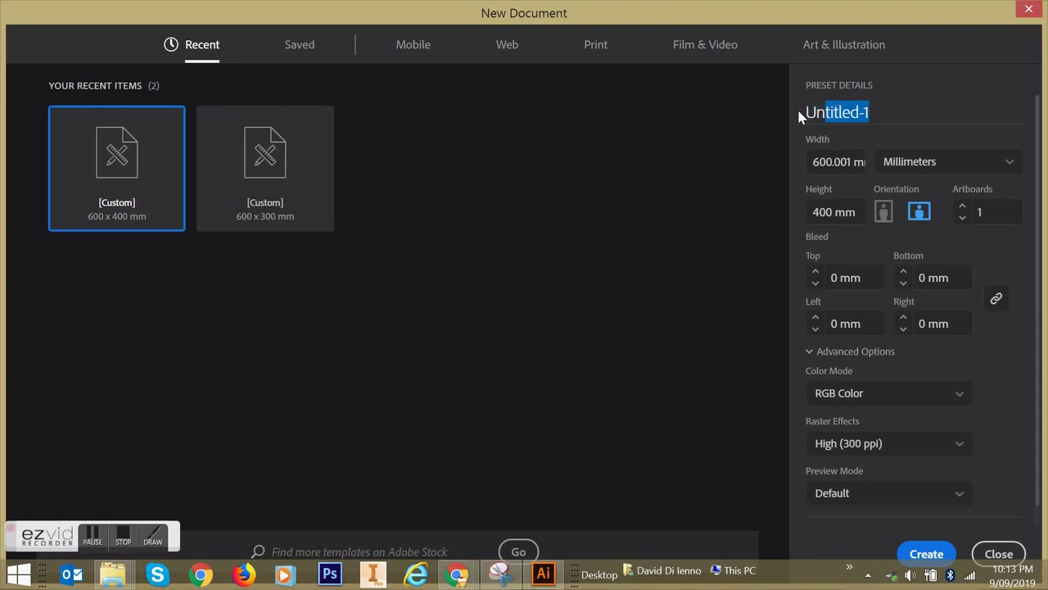
pyautogui.write('Soccer ')
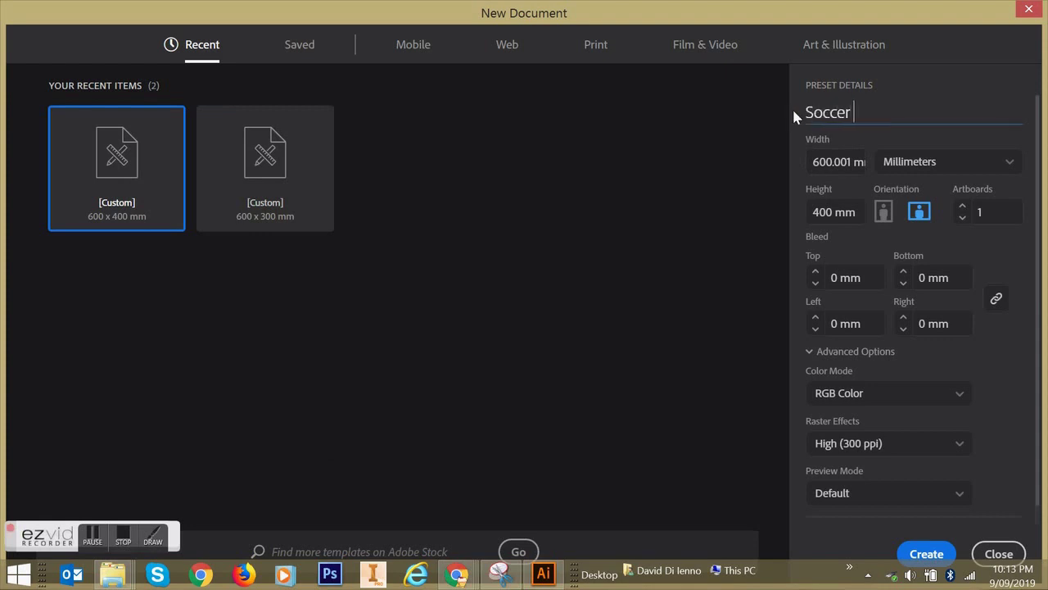
pyautogui.write('Player mk 5')
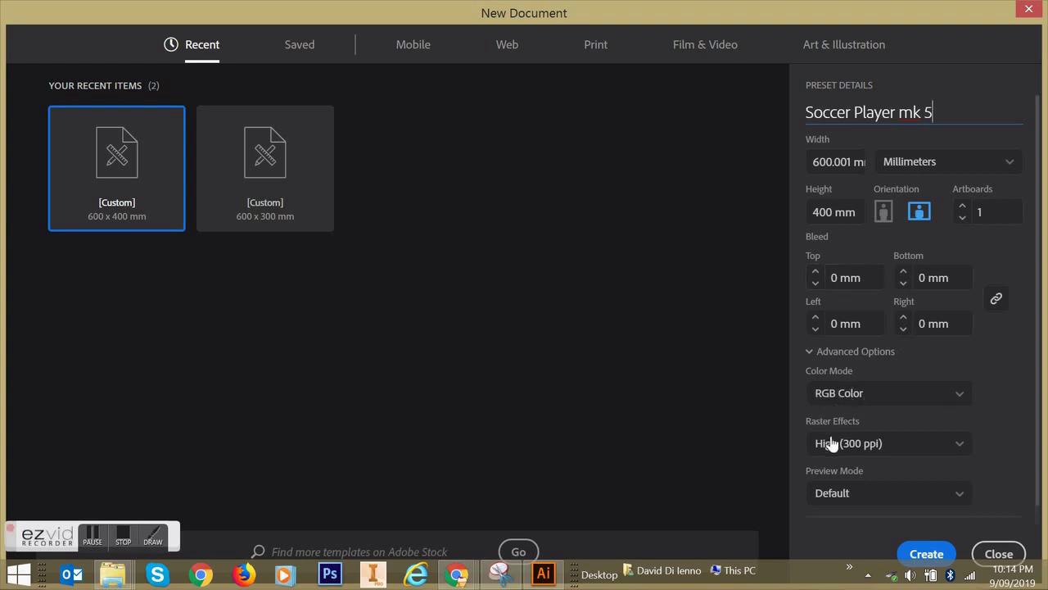
pyautogui.click(931, 555)
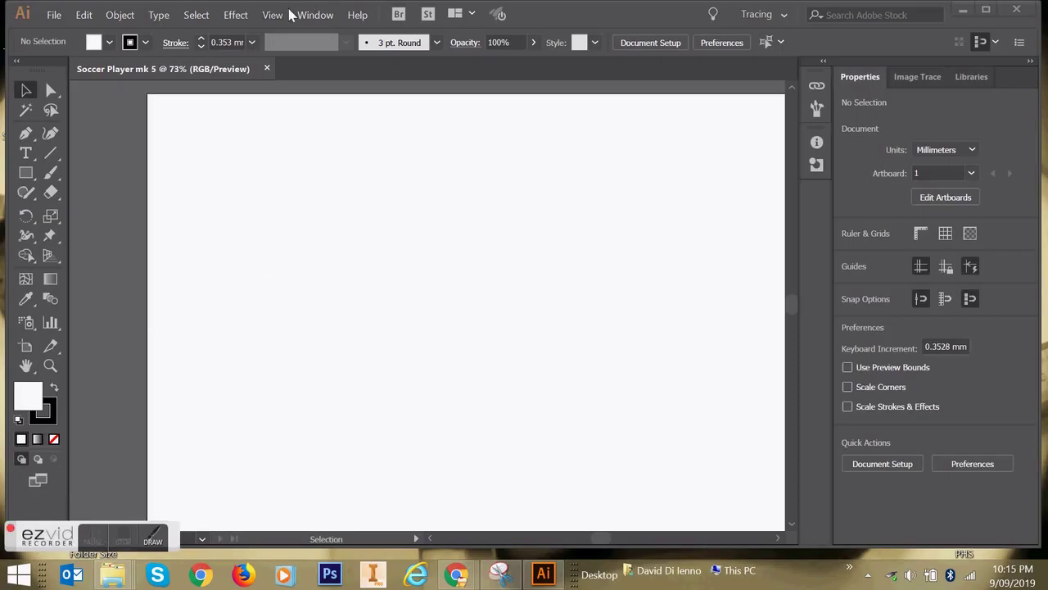
# Turn on View > Rulers > Show Rulers and scroll the view over the artboard.
pyautogui.click(273, 17)
pyautogui.moveTo(328, 340)
pyautogui.click(565, 344)
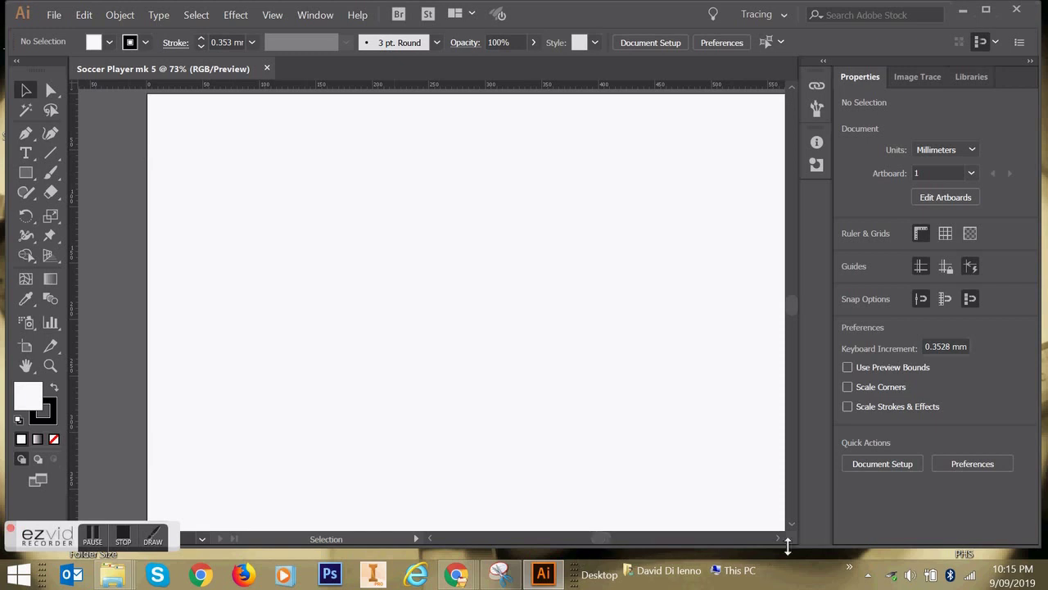
pyautogui.hscroll(3, 188, 378)
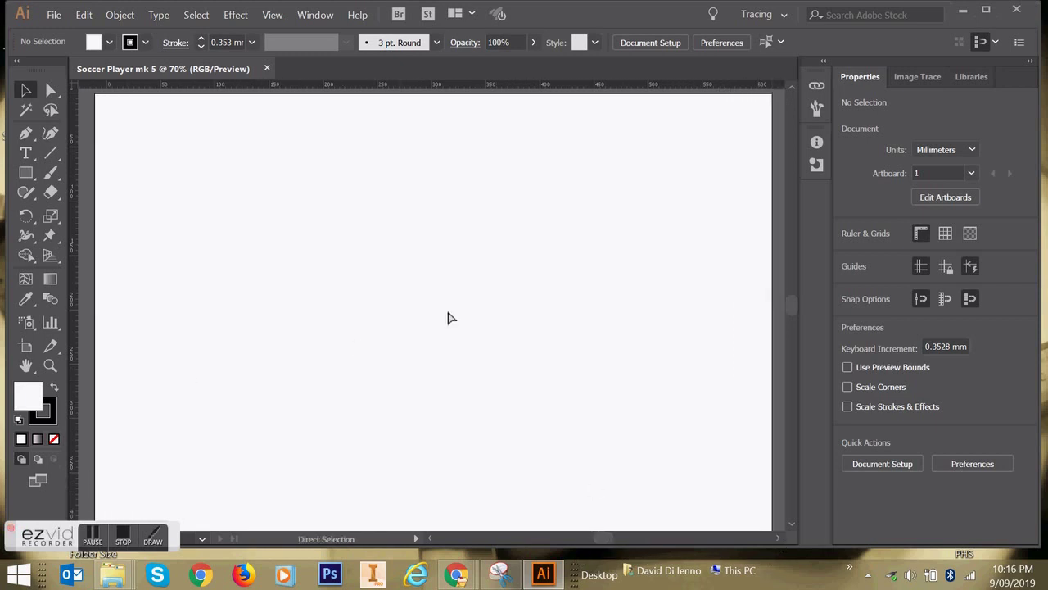
pyautogui.scroll(-1, 401, 304)
pyautogui.click(53, 15)
# Place Soccer Player.PNG from Laser cutting tute onto the artboard as a linked image.
pyautogui.click(72, 260)
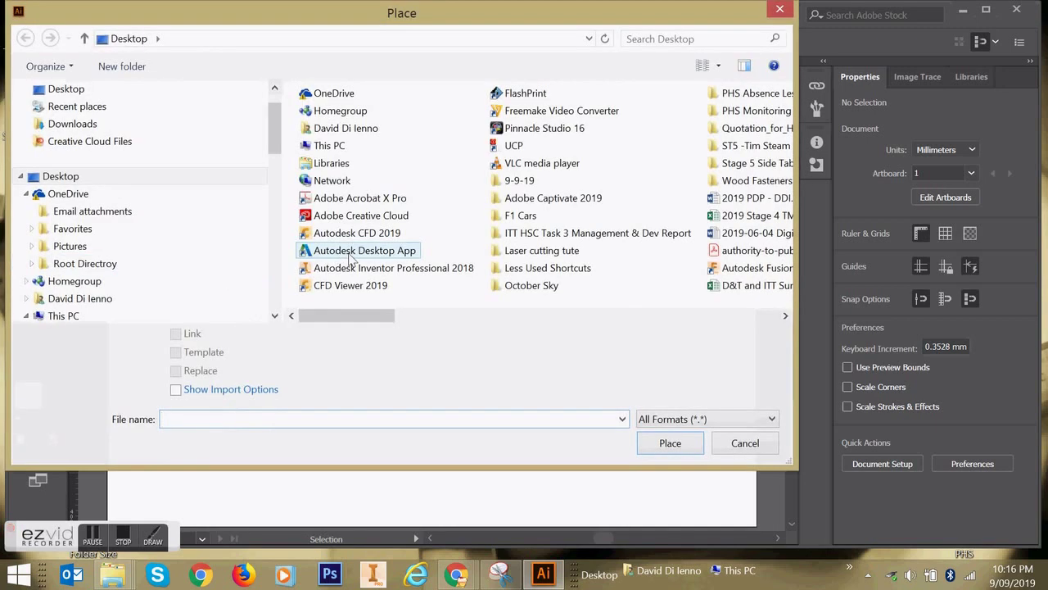
pyautogui.click(437, 322)
pyautogui.moveTo(437, 325); pyautogui.dragTo(457, 338)
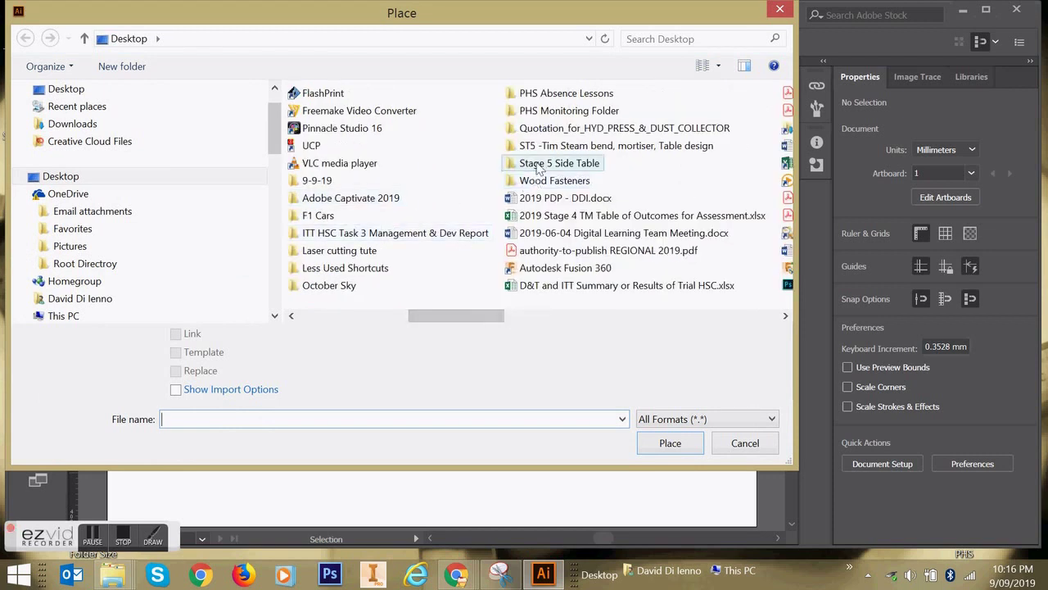
pyautogui.click(90, 551)
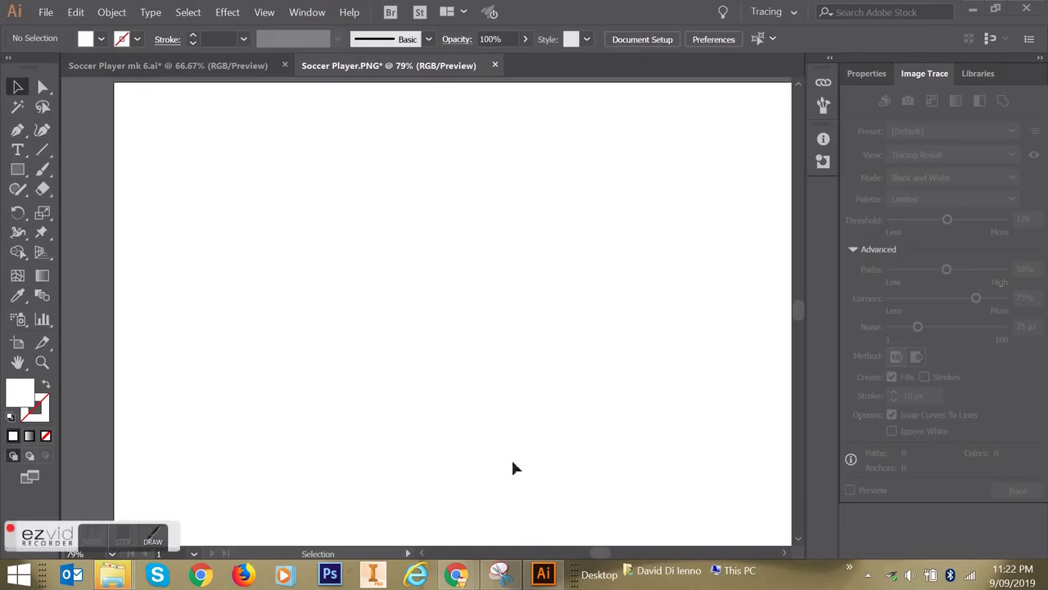
pyautogui.click(44, 13)
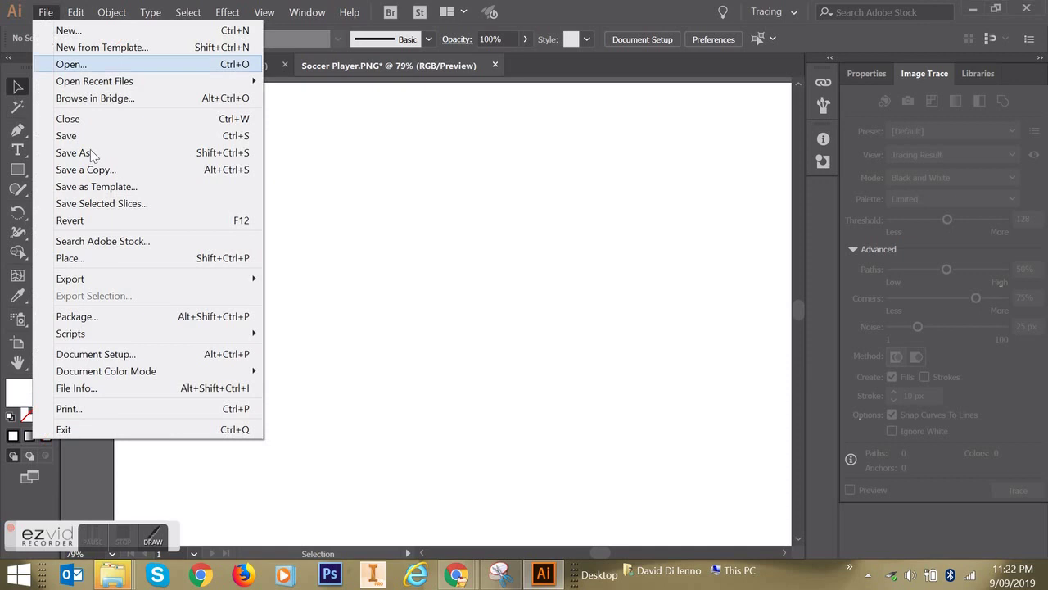
pyautogui.click(82, 260)
pyautogui.click(533, 262)
pyautogui.click(667, 442)
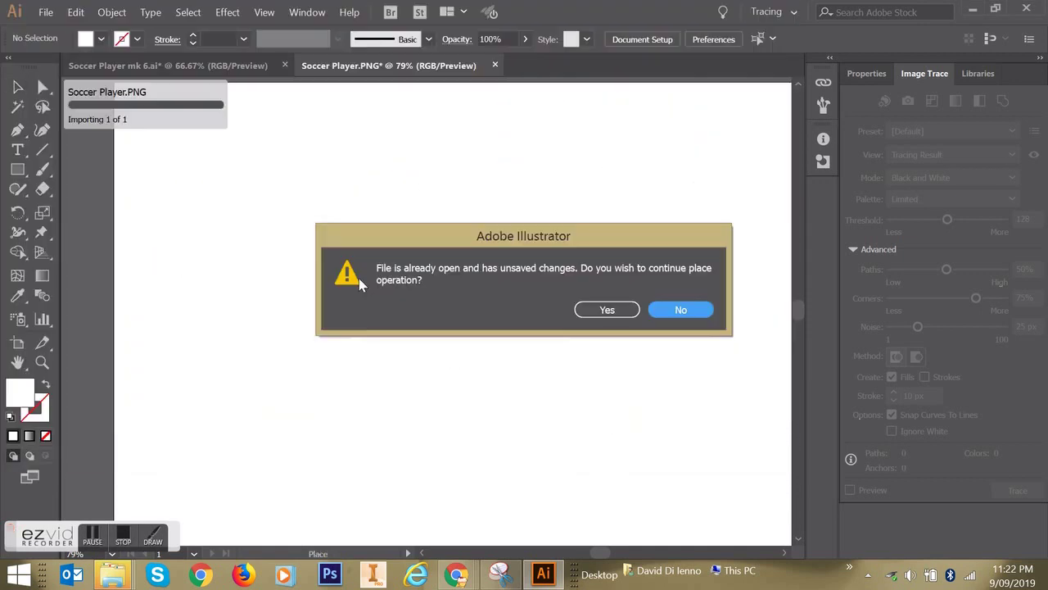
pyautogui.click(605, 309)
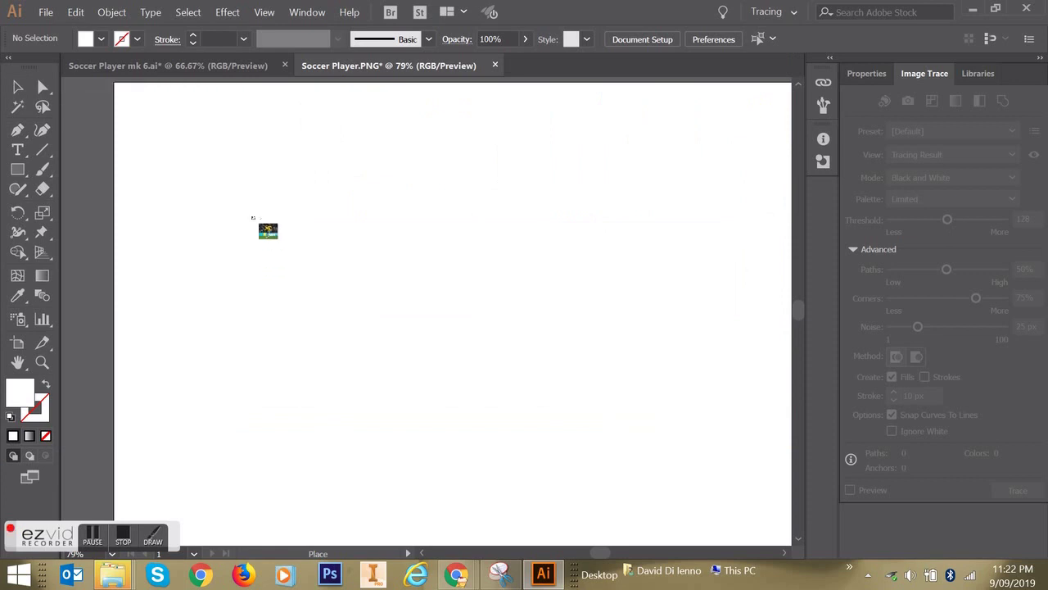
pyautogui.click(251, 217)
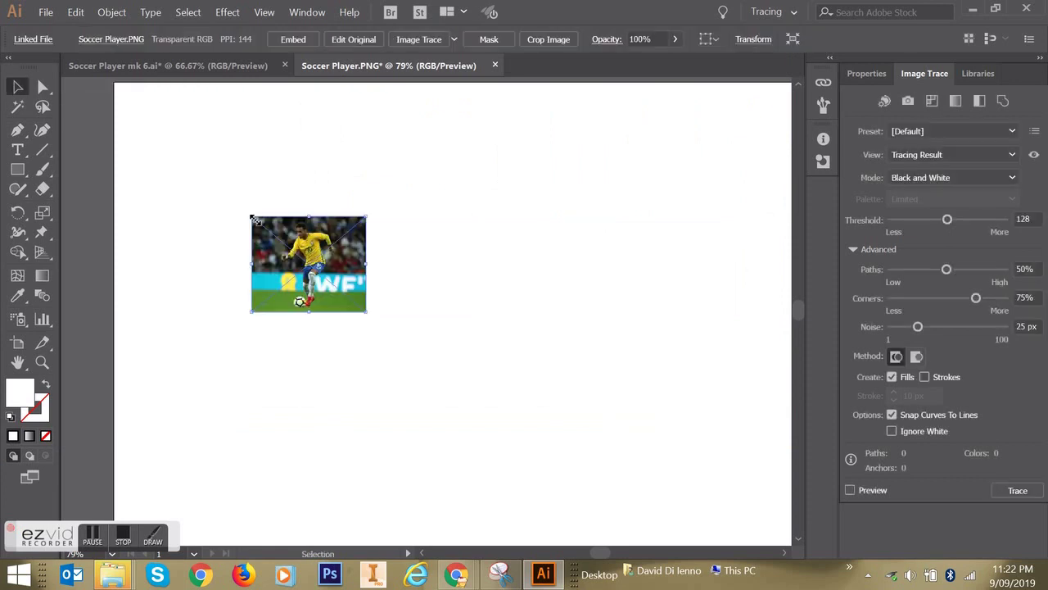
# Resize the photo to 300 mm, move it onto the page, and widen it to about 335 mm.
pyautogui.click(866, 74)
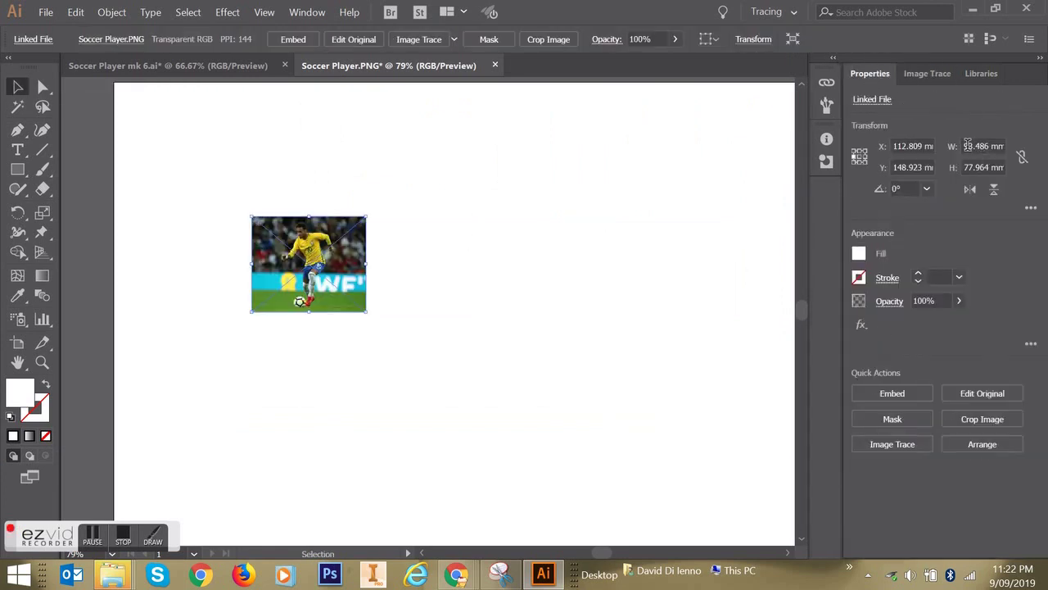
pyautogui.click(975, 146)
pyautogui.write('3')
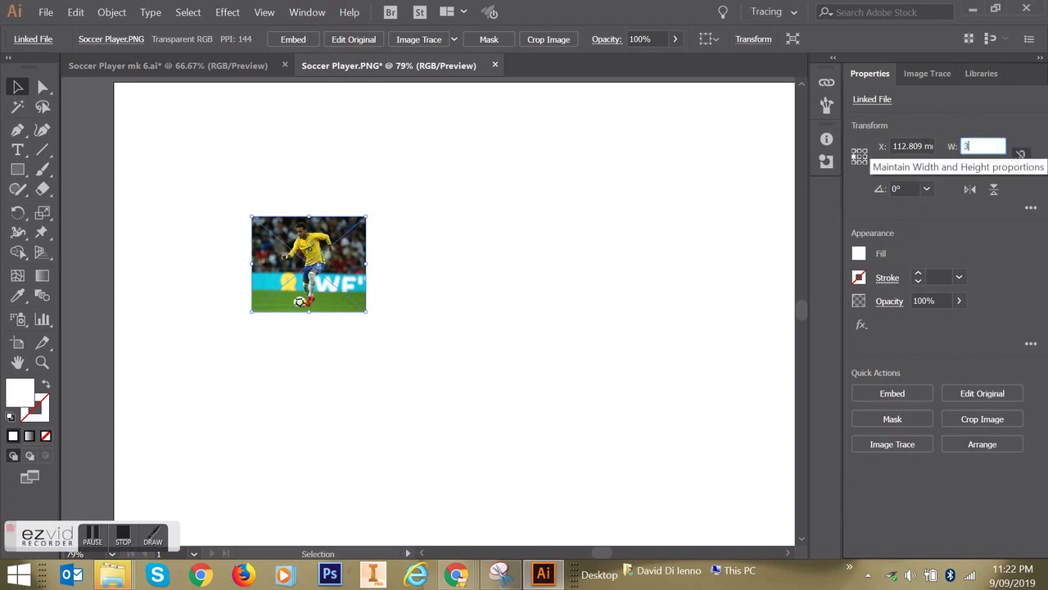
pyautogui.write('00')
pyautogui.click(968, 167)
pyautogui.moveTo(968, 167); pyautogui.dragTo(998, 167)
pyautogui.write('300')
pyautogui.press('Return')
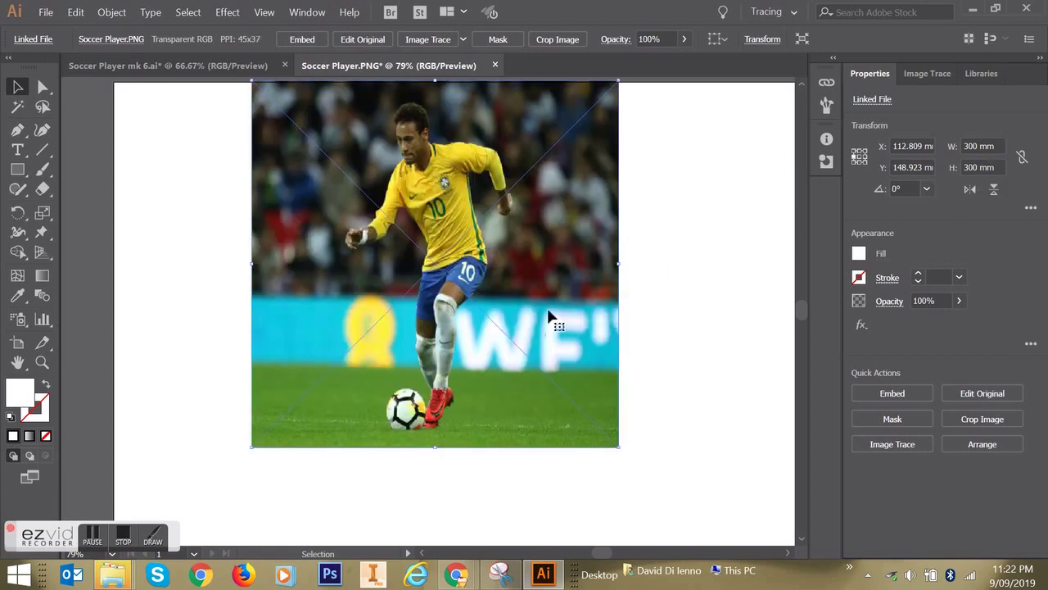
pyautogui.moveTo(347, 107); pyautogui.dragTo(331, 151)
pyautogui.moveTo(606, 311); pyautogui.dragTo(646, 311)
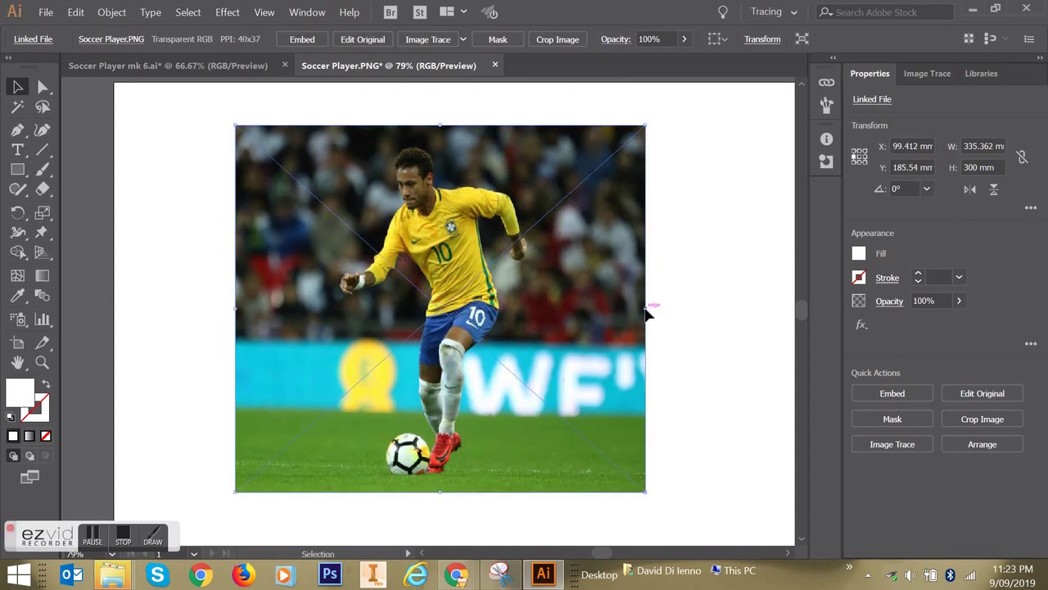
# Embed the photo and crop its right side, leaving a 301.193 × 300.56 mm image.
pyautogui.click(967, 422)
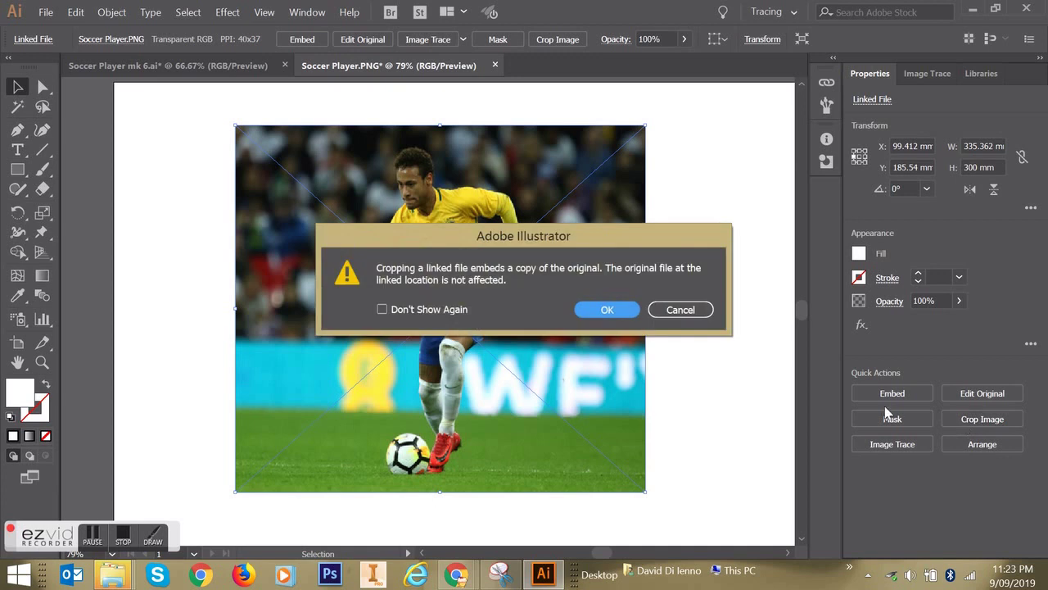
pyautogui.click(607, 310)
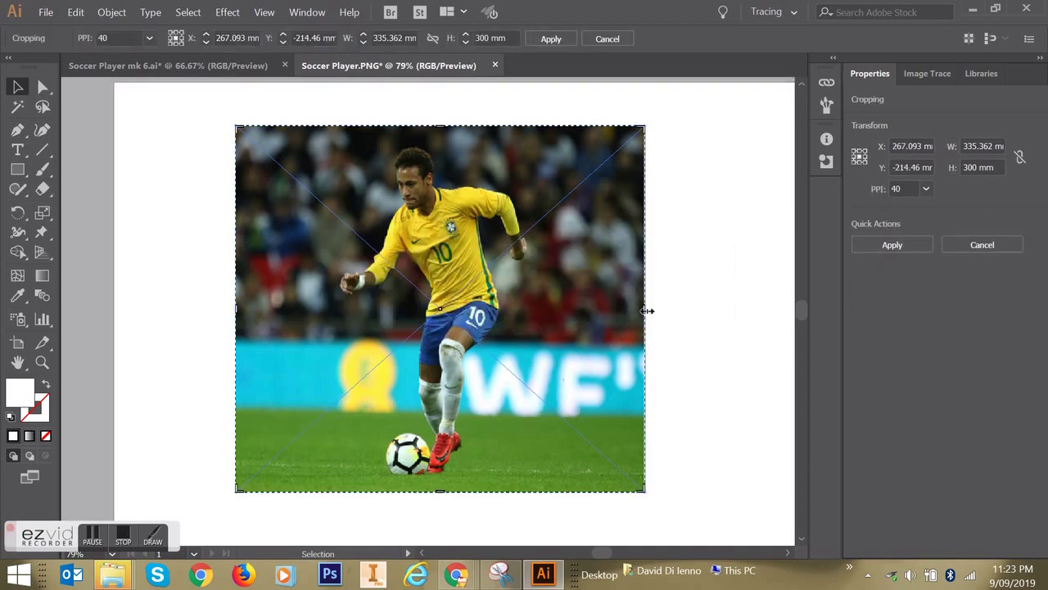
pyautogui.moveTo(644, 311); pyautogui.dragTo(604, 312)
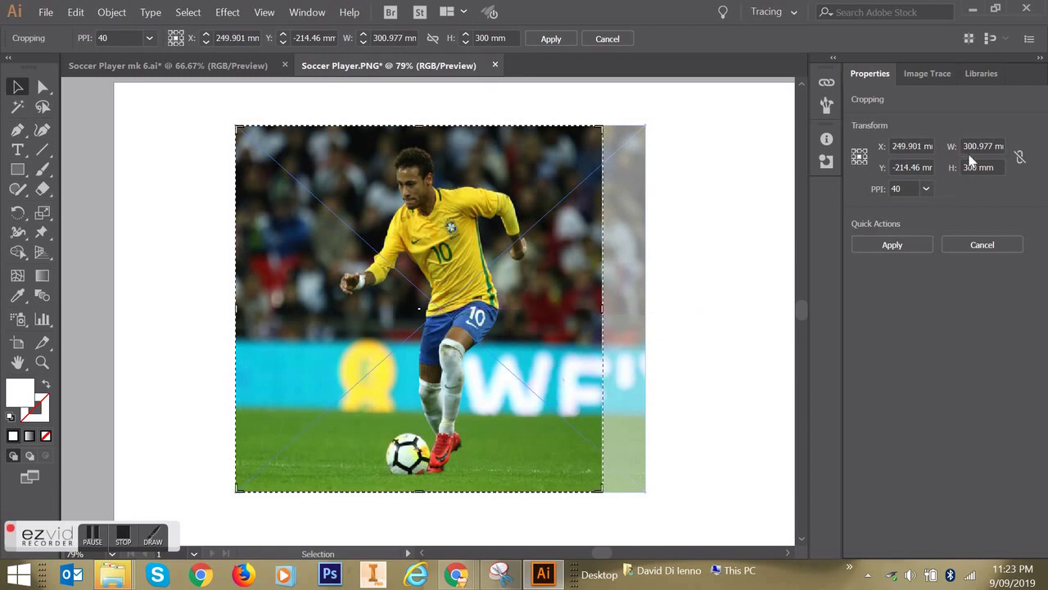
pyautogui.click(890, 245)
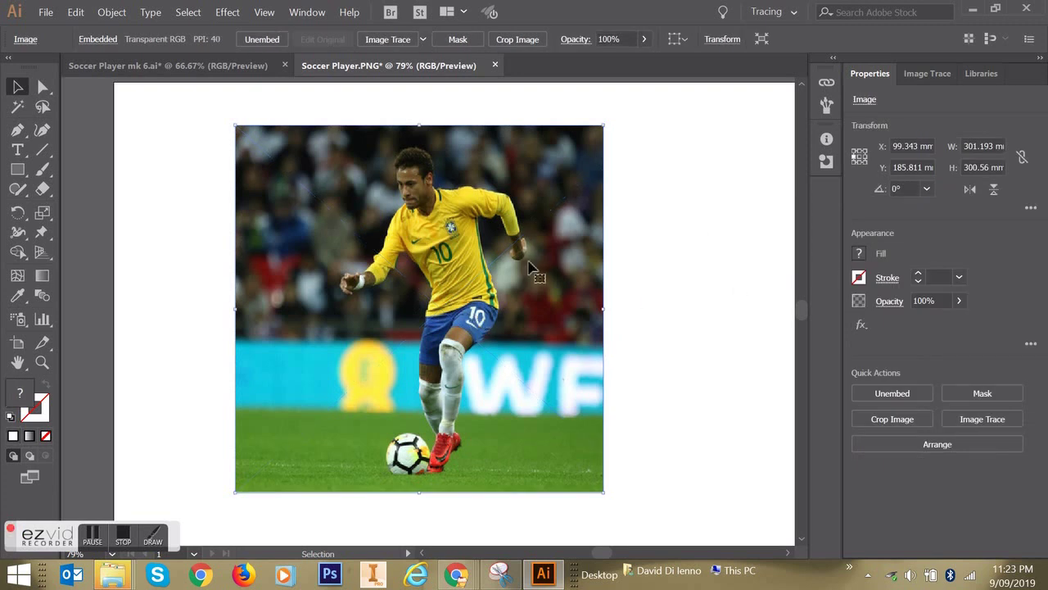
pyautogui.press('ctrl')
pyautogui.scroll(6, 533, 299)
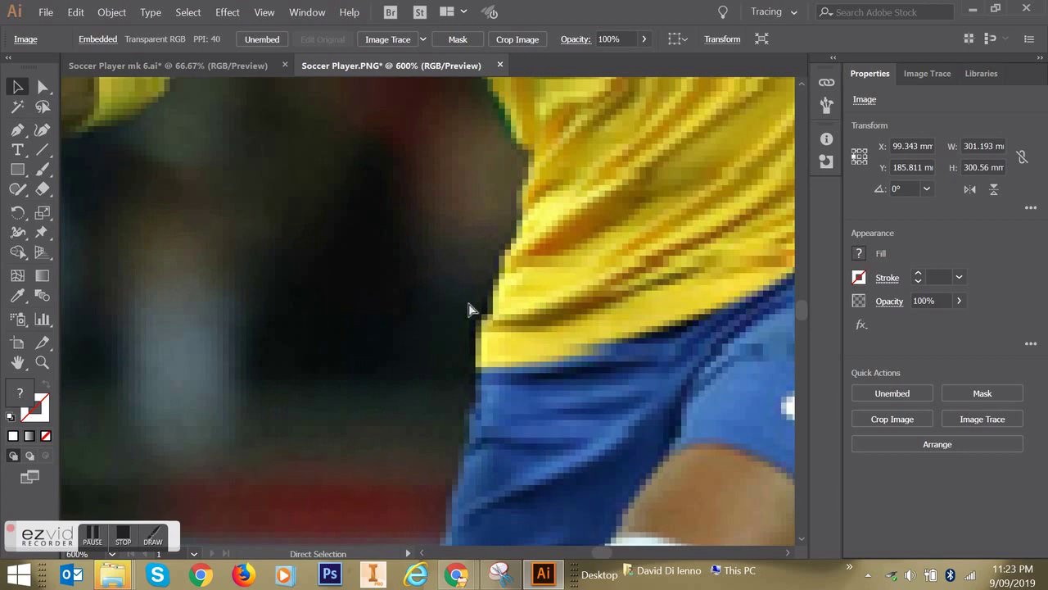
pyautogui.scroll(-5, 475, 305)
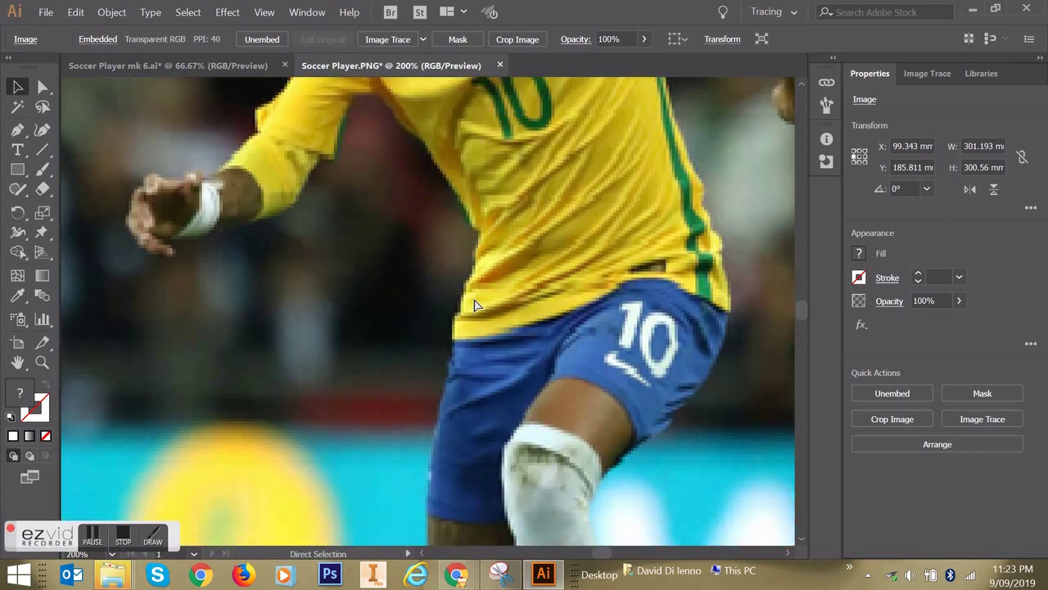
pyautogui.scroll(-1, 475, 305)
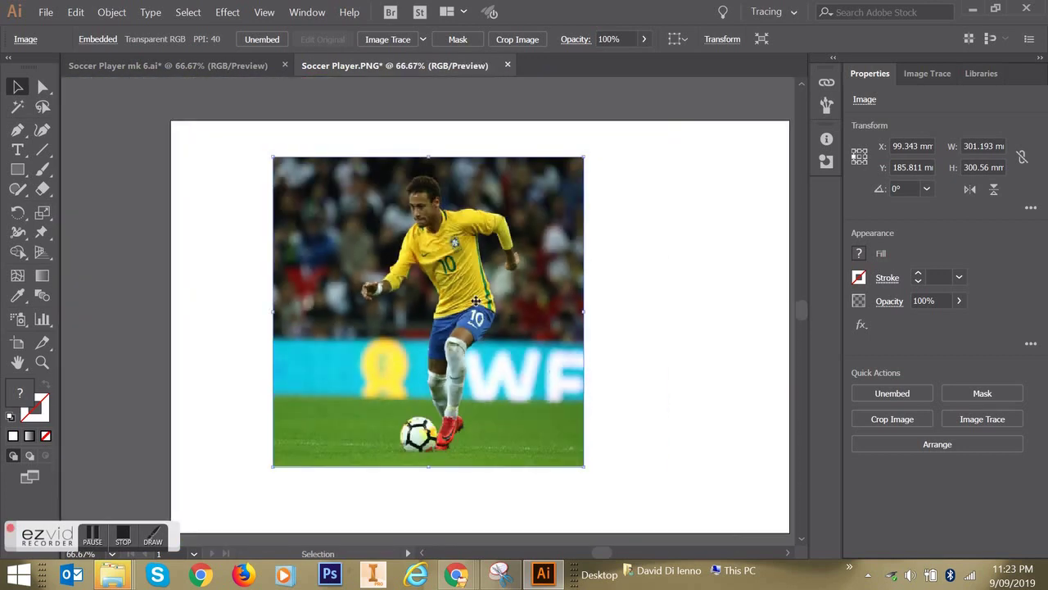
# Apply the Grayscale Image Trace preset to the soccer photo.
pyautogui.click(929, 74)
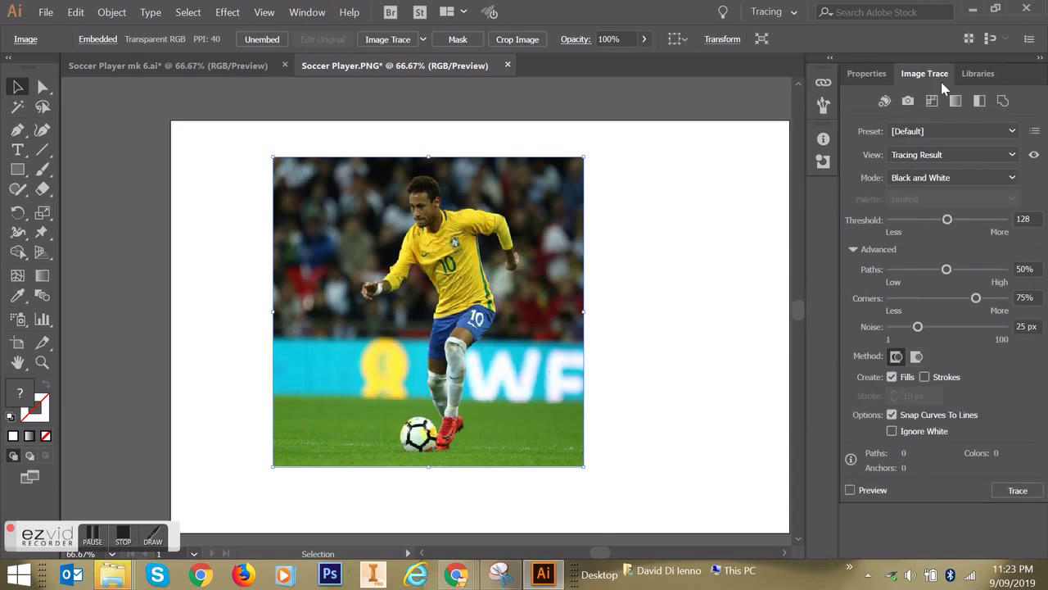
pyautogui.click(957, 101)
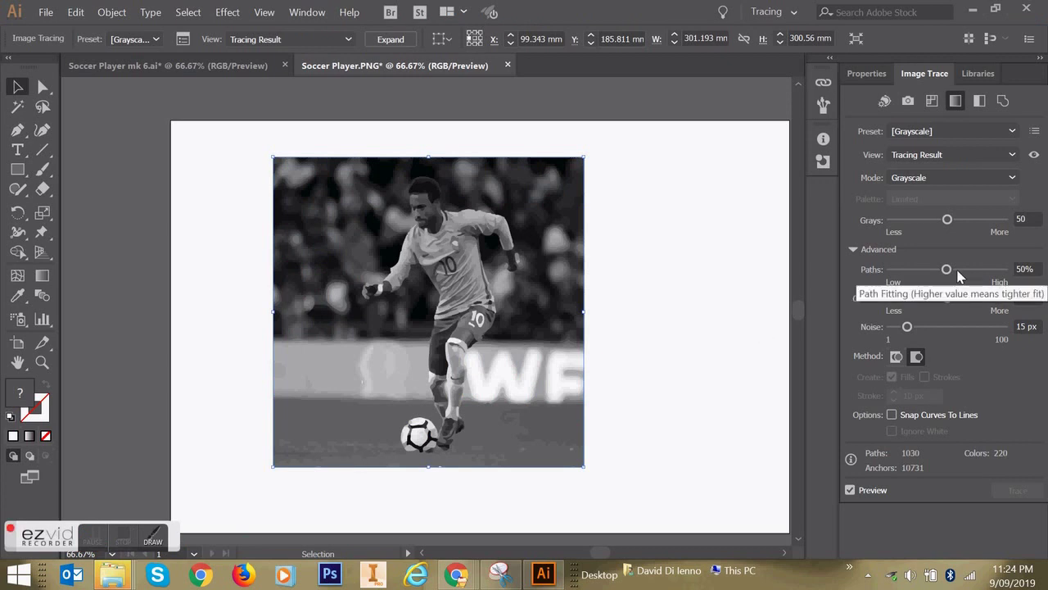
# Raise the trace Paths to 95% and Corners to 87% in Image Trace's advanced settings.
pyautogui.moveTo(946, 271); pyautogui.dragTo(999, 272)
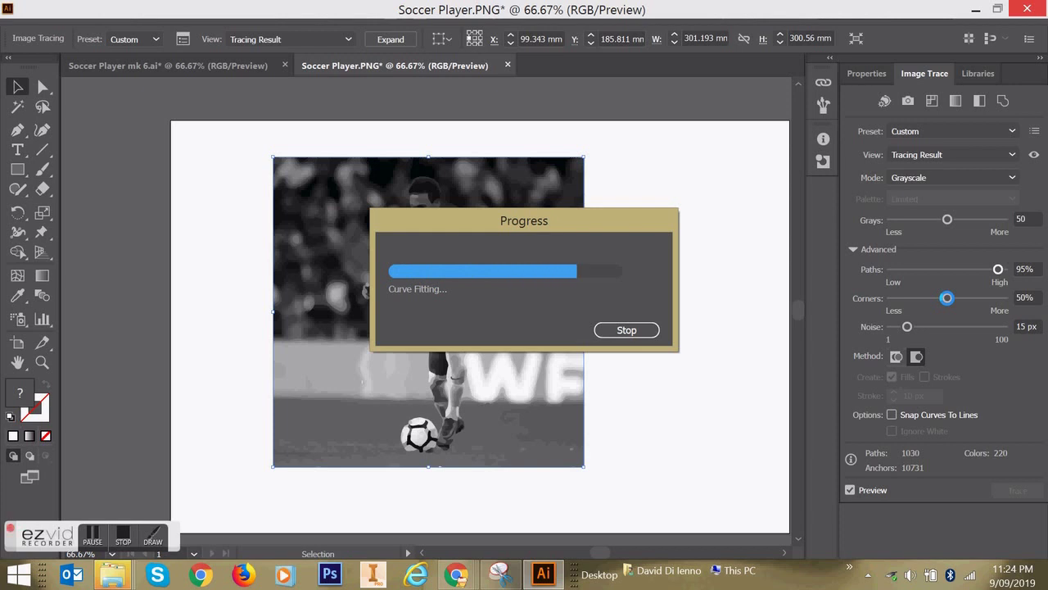
pyautogui.moveTo(973, 298); pyautogui.dragTo(982, 298)
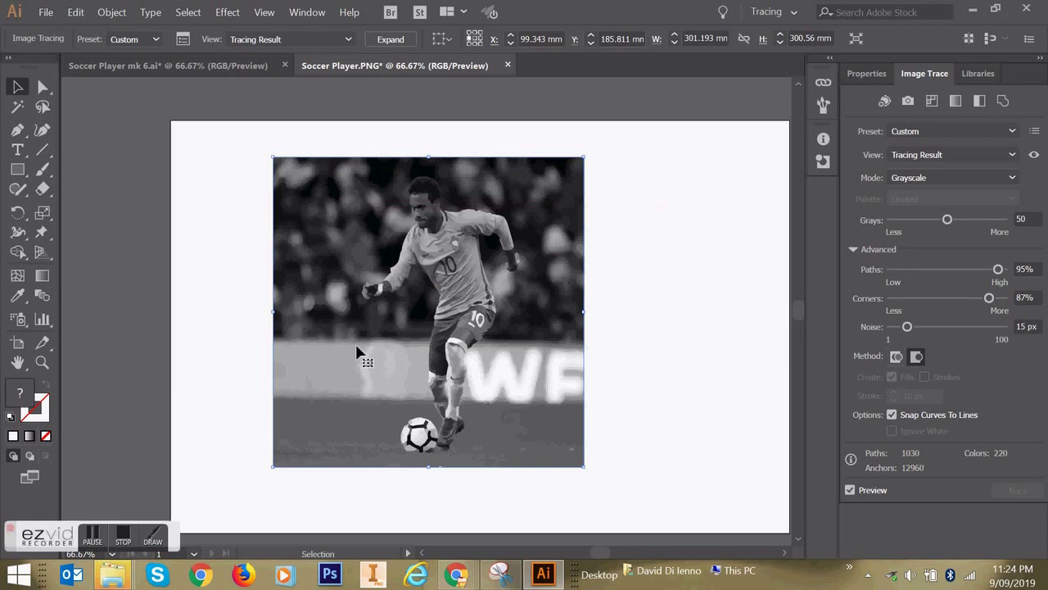
pyautogui.hotkey('ctrl', '=')
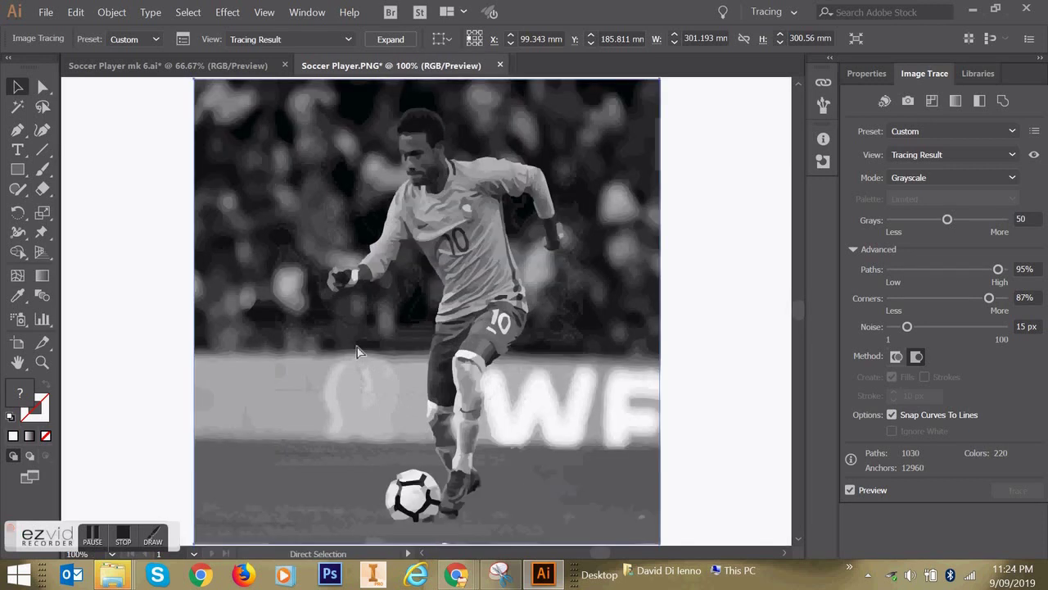
pyautogui.hotkey('ctrl', '=')
pyautogui.hotkey('ctrl', '=')
pyautogui.hotkey('ctrl', '=')
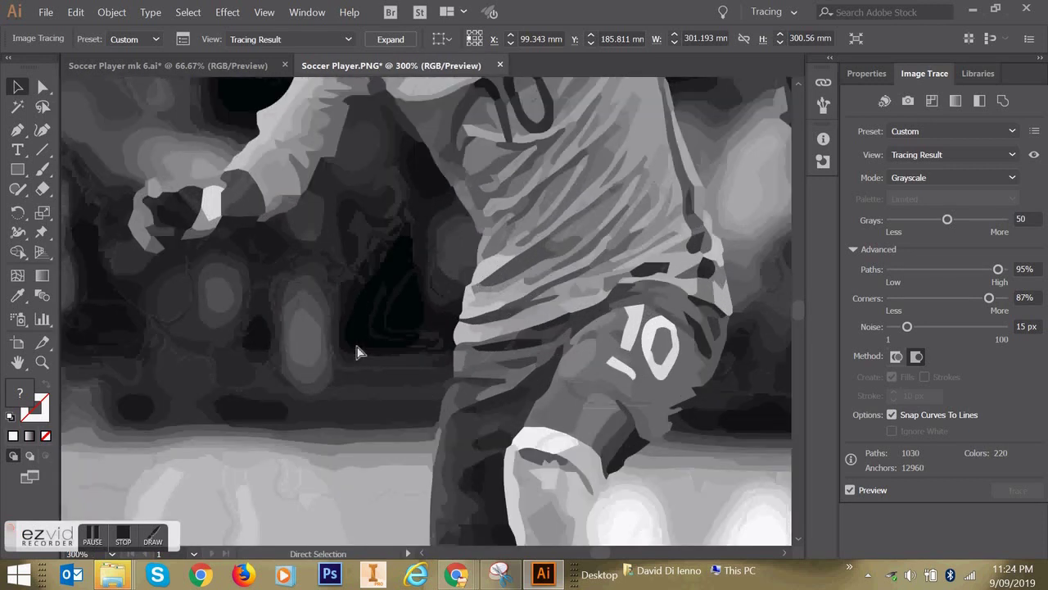
pyautogui.hotkey('ctrl', '=')
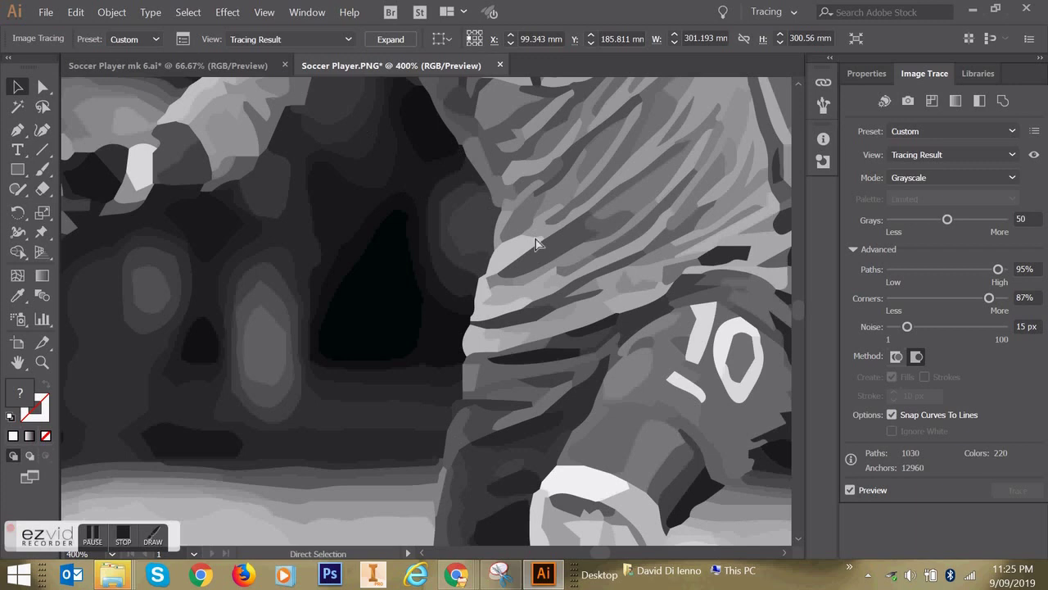
pyautogui.hotkey('ctrl', '-')
pyautogui.hotkey('ctrl', '-')
pyautogui.hotkey('ctrl', '-')
pyautogui.hotkey('ctrl', '-')
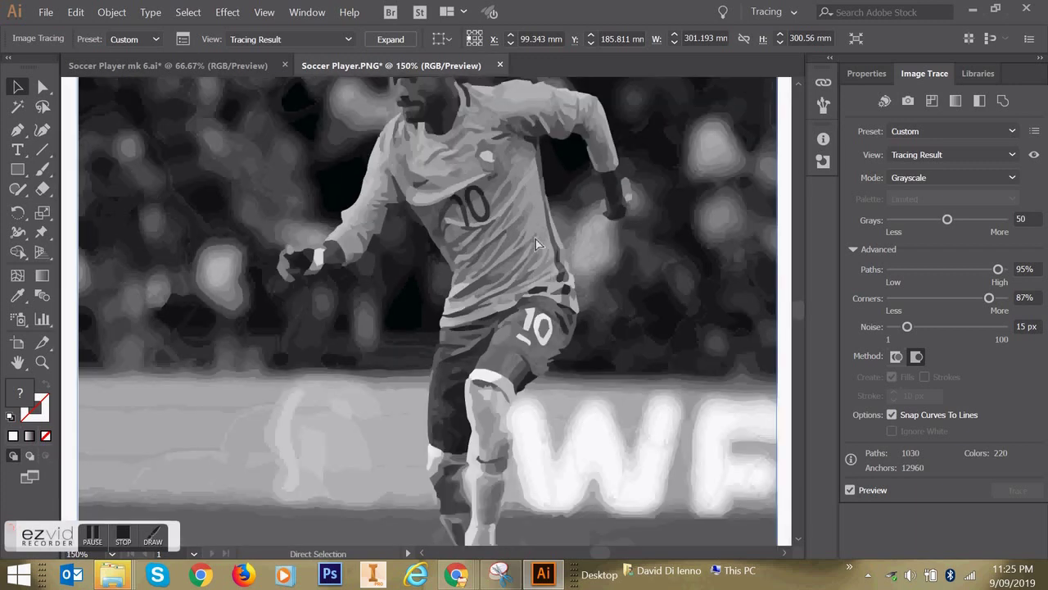
pyautogui.press('v')
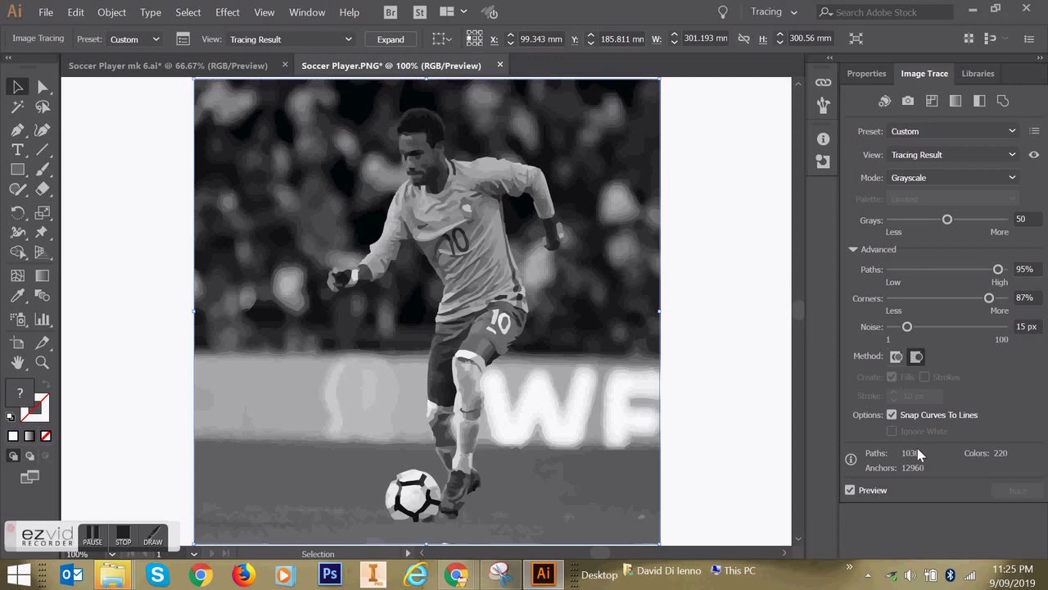
# Save the trace as Soccer Player.ai, confirming replacement of the existing file.
pyautogui.click(49, 20)
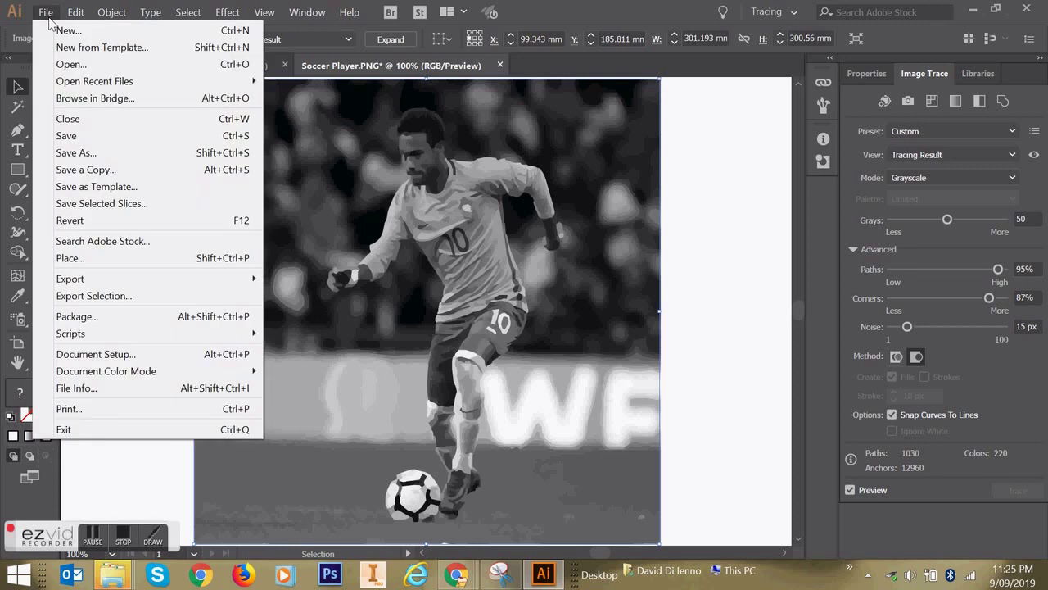
pyautogui.click(76, 153)
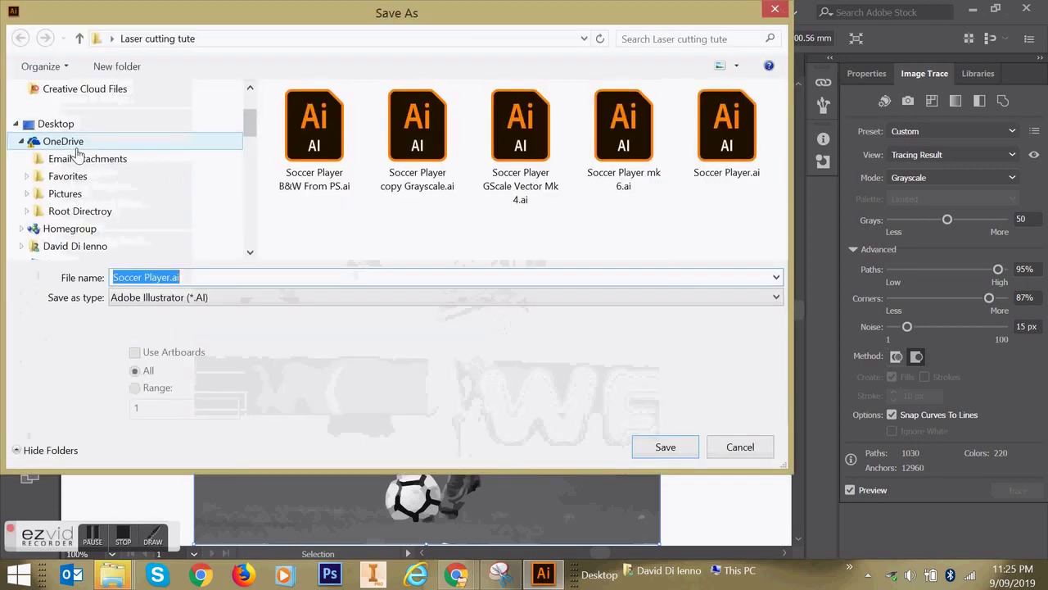
pyautogui.click(663, 448)
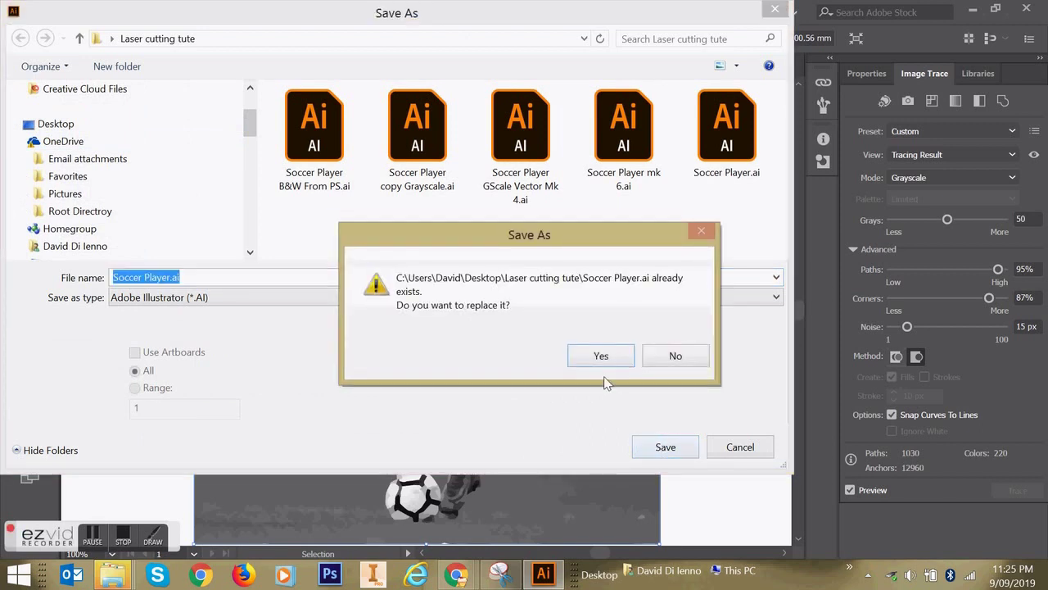
pyautogui.click(595, 356)
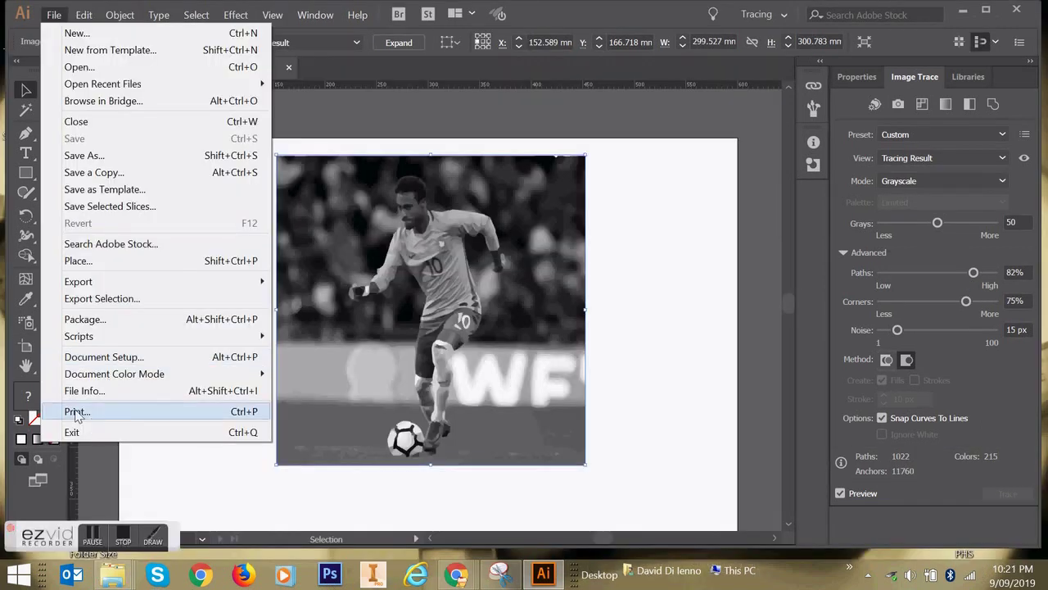
# Print the traced soccer player image to the VLS6.60 laser printer.
pyautogui.press('Escape')
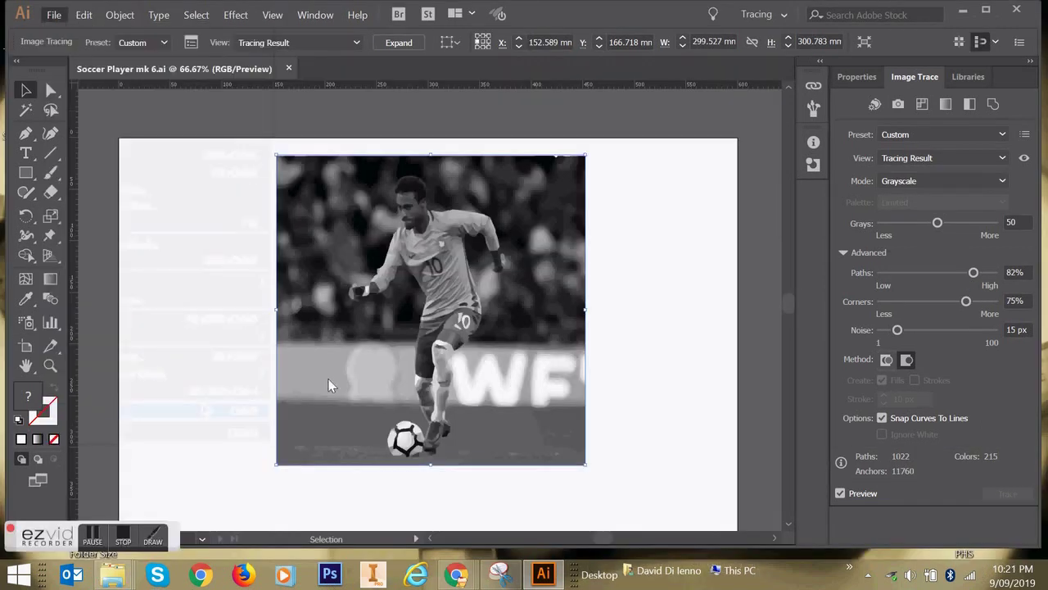
pyautogui.hotkey('ctrl', 'p')
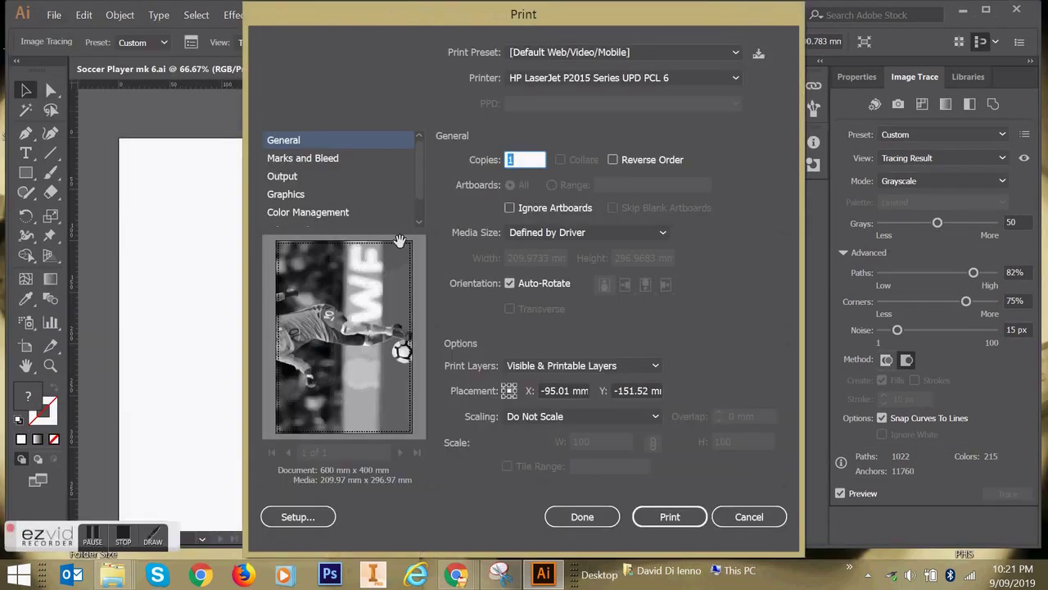
pyautogui.click(734, 78)
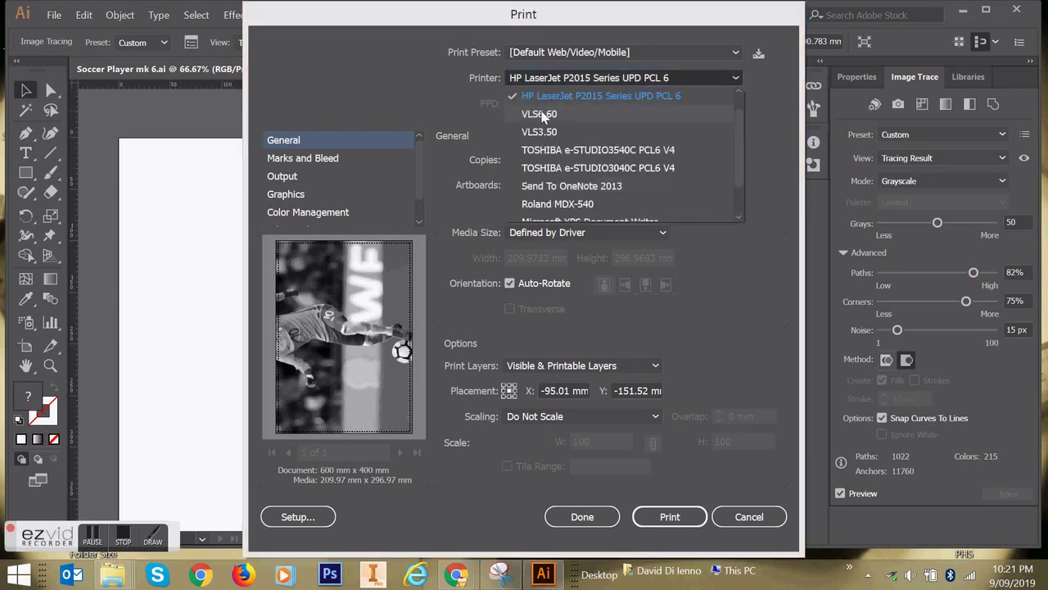
pyautogui.click(540, 114)
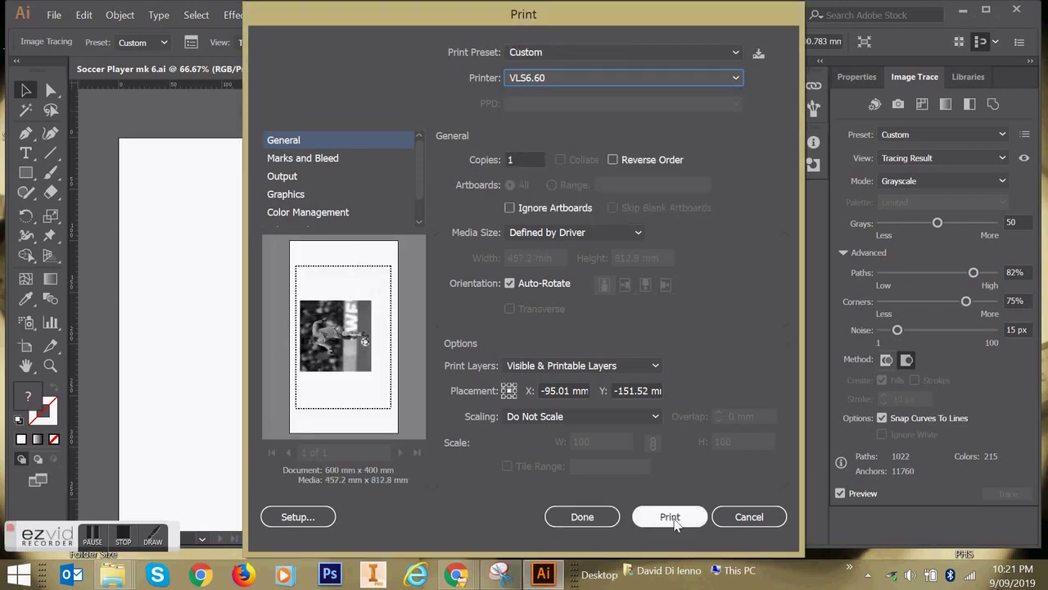
pyautogui.click(673, 521)
# Minimise Illustrator, the Snipping Tool and Chrome to reveal the desktop.
pyautogui.click(962, 12)
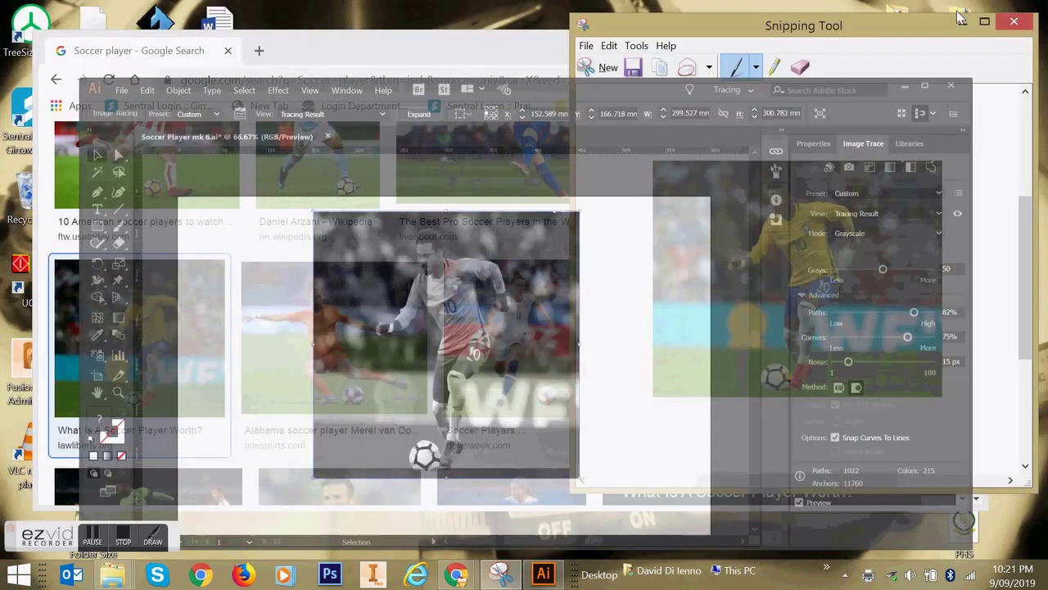
pyautogui.click(962, 22)
pyautogui.click(924, 34)
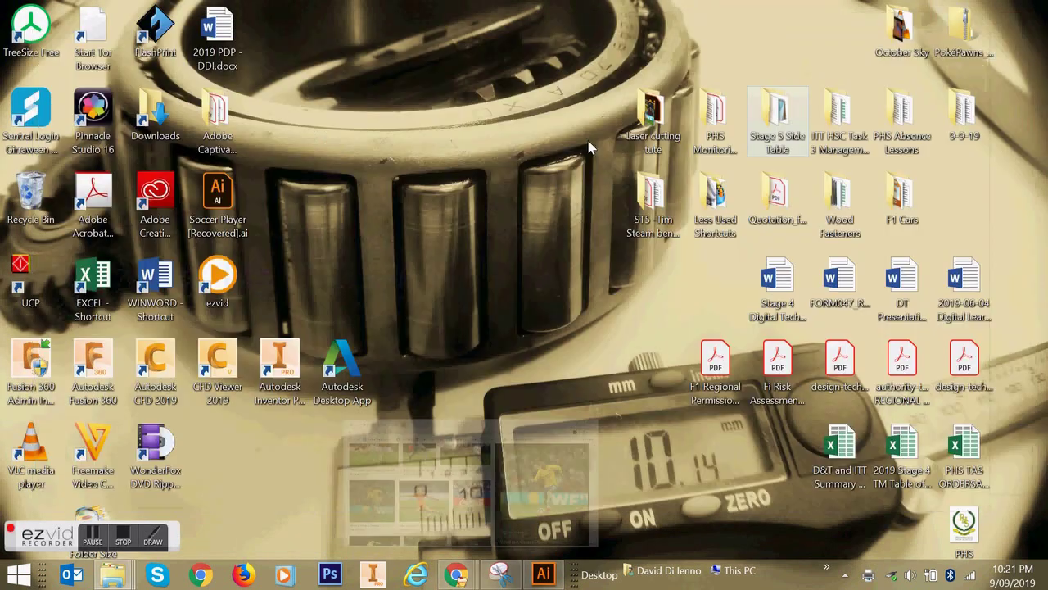
# Launch the Universal Laser Systems Control Panel from the UCP desktop icon.
pyautogui.doubleClick(23, 281)
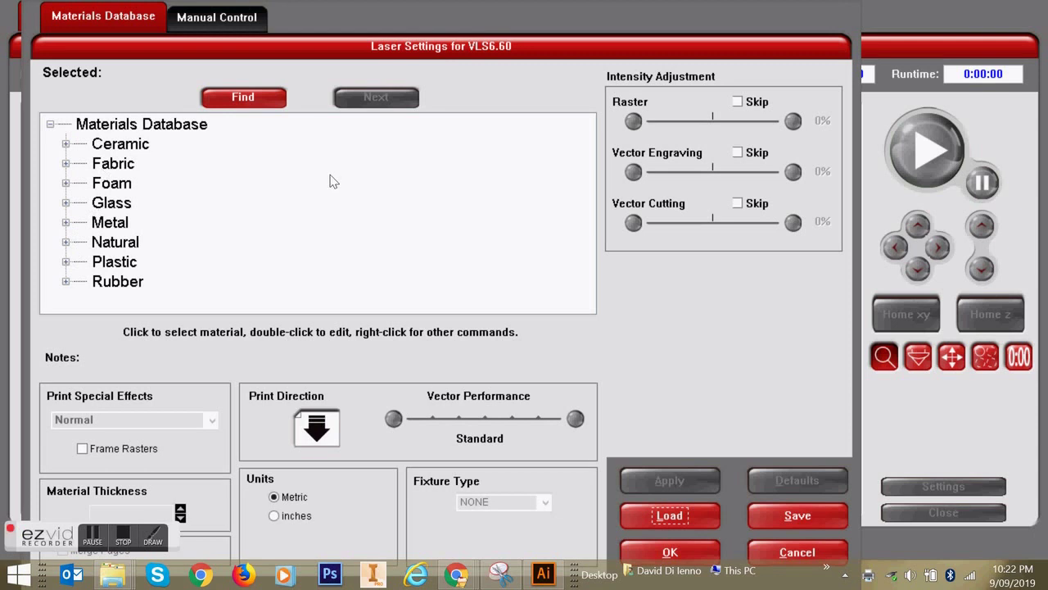
# Select General Medium Woods under Natural > Wood > Medium Wood in the materials list.
pyautogui.click(50, 125)
pyautogui.click(50, 125)
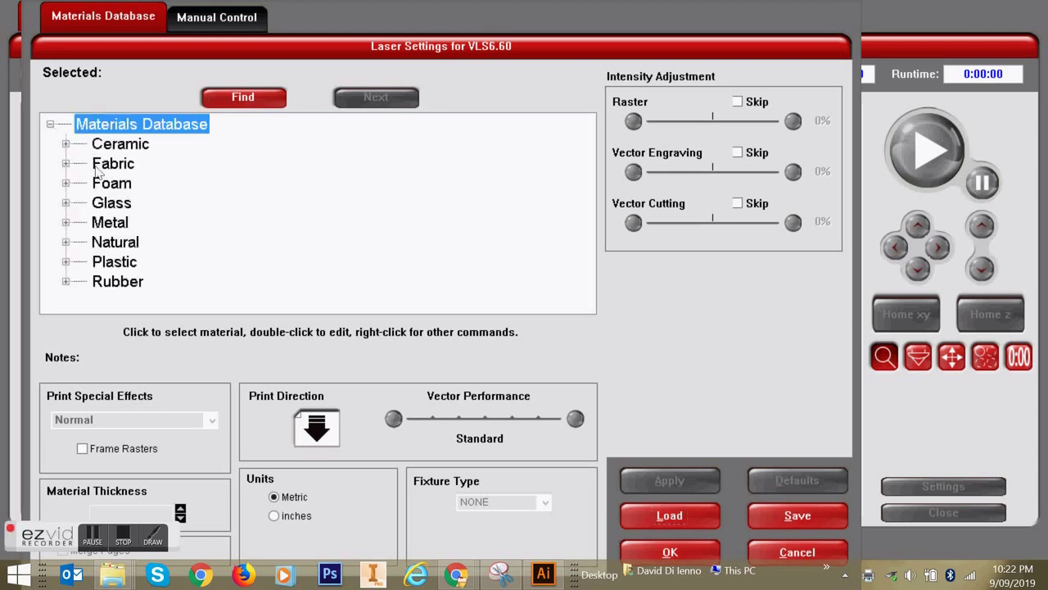
pyautogui.click(66, 242)
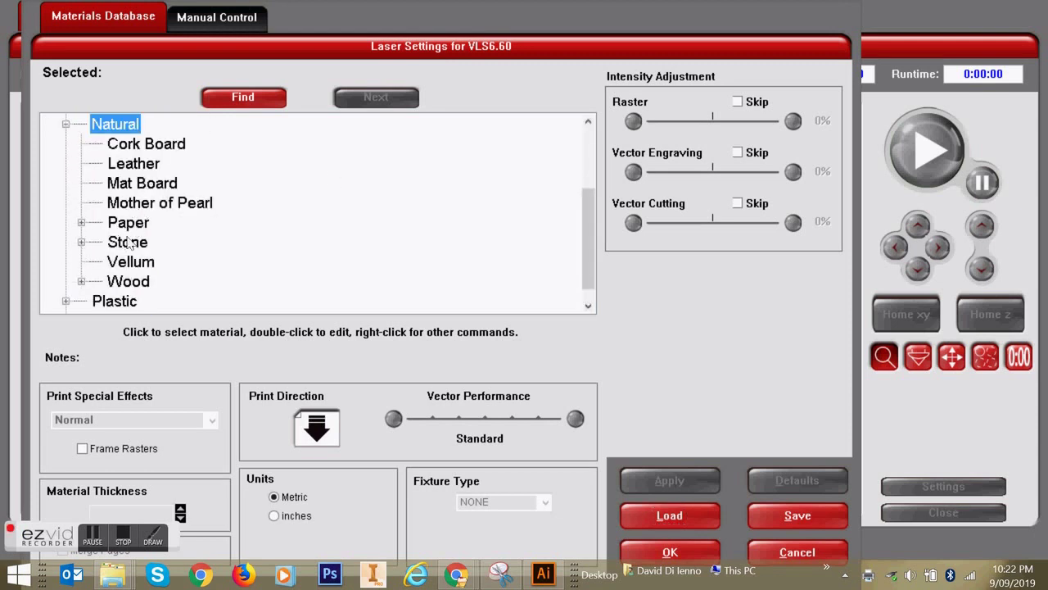
pyautogui.click(81, 281)
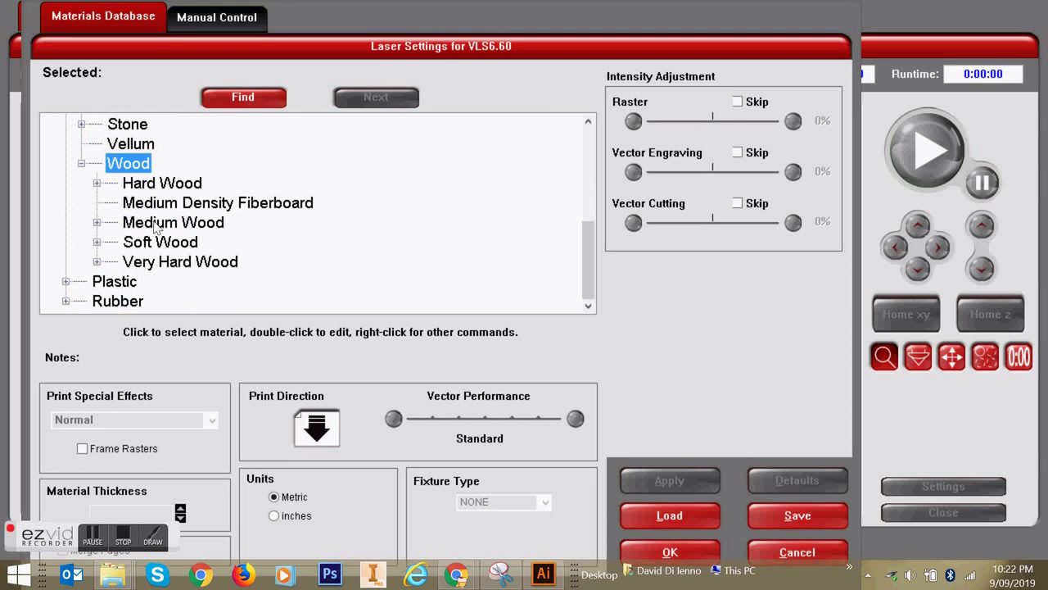
pyautogui.click(154, 222)
pyautogui.click(97, 223)
pyautogui.click(172, 283)
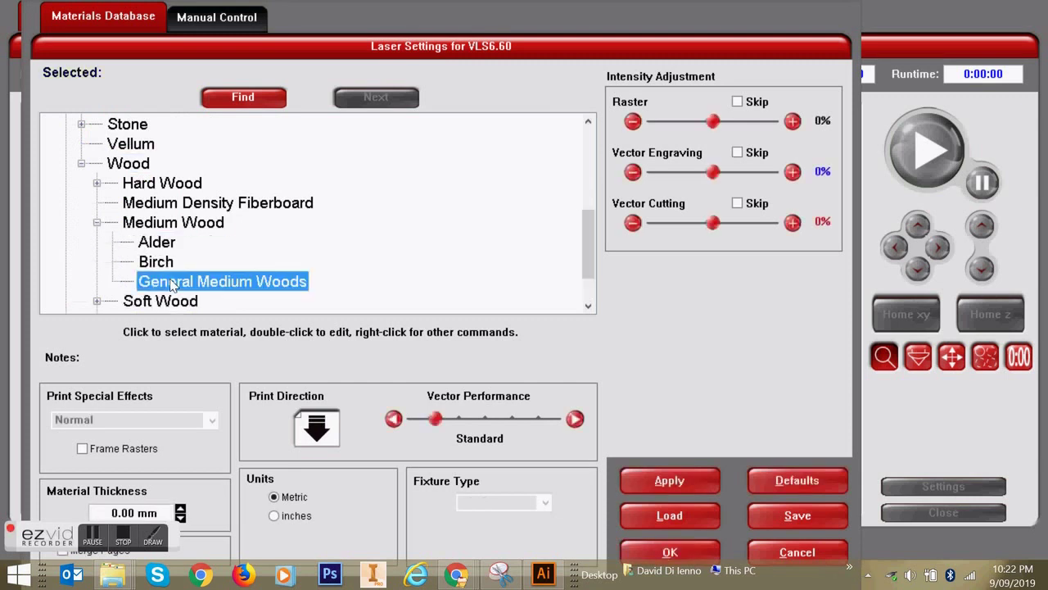
pyautogui.scroll(-1, 315, 303)
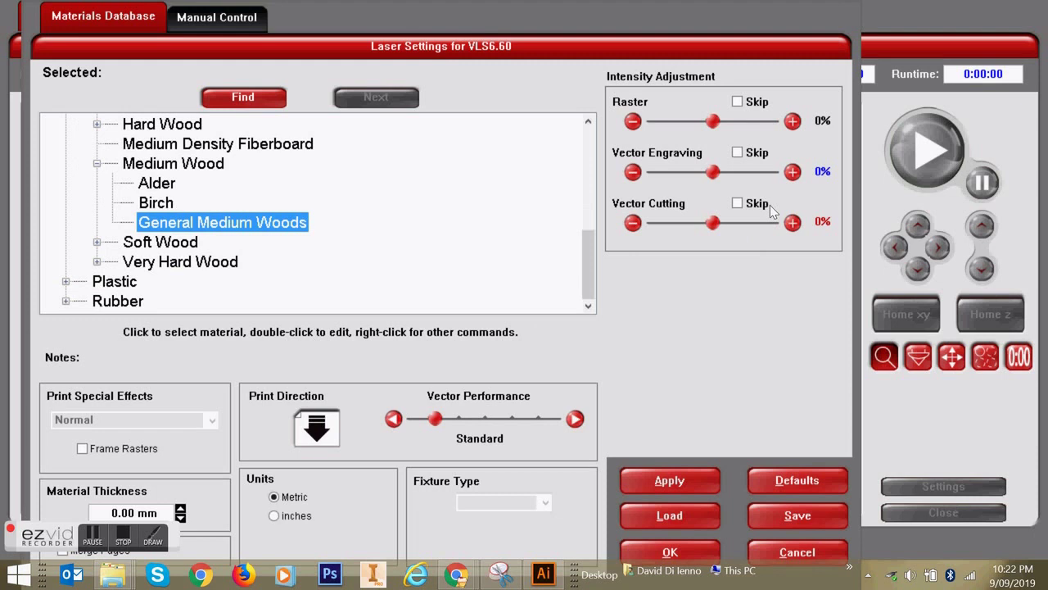
# Set material thickness to 19 mm, accept the cut-depth warning, and apply the settings.
pyautogui.doubleClick(115, 513)
pyautogui.write('19')
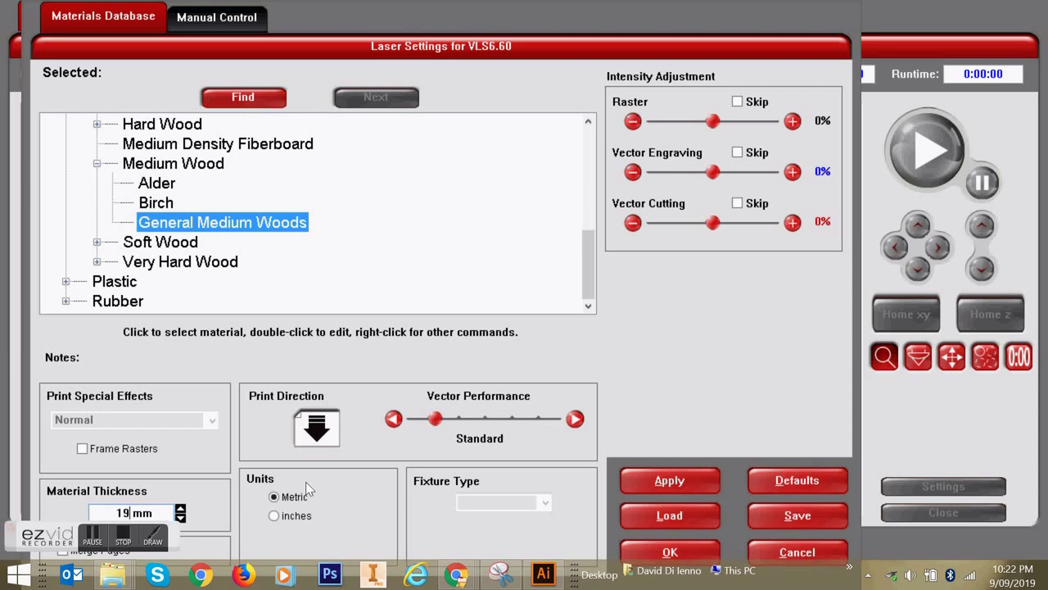
pyautogui.click(711, 177)
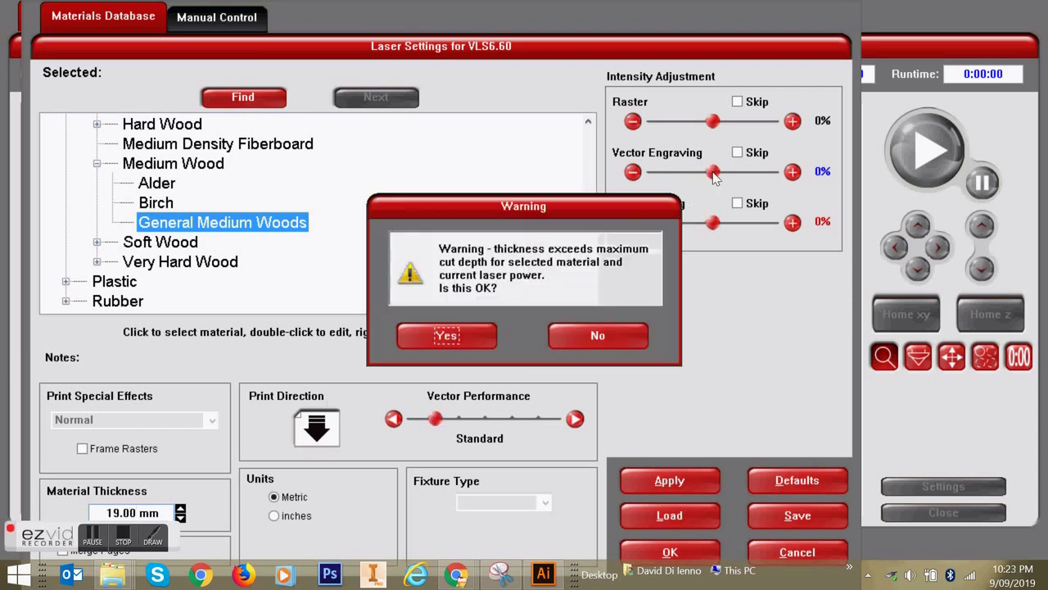
pyautogui.click(456, 338)
pyautogui.click(722, 173)
pyautogui.click(676, 481)
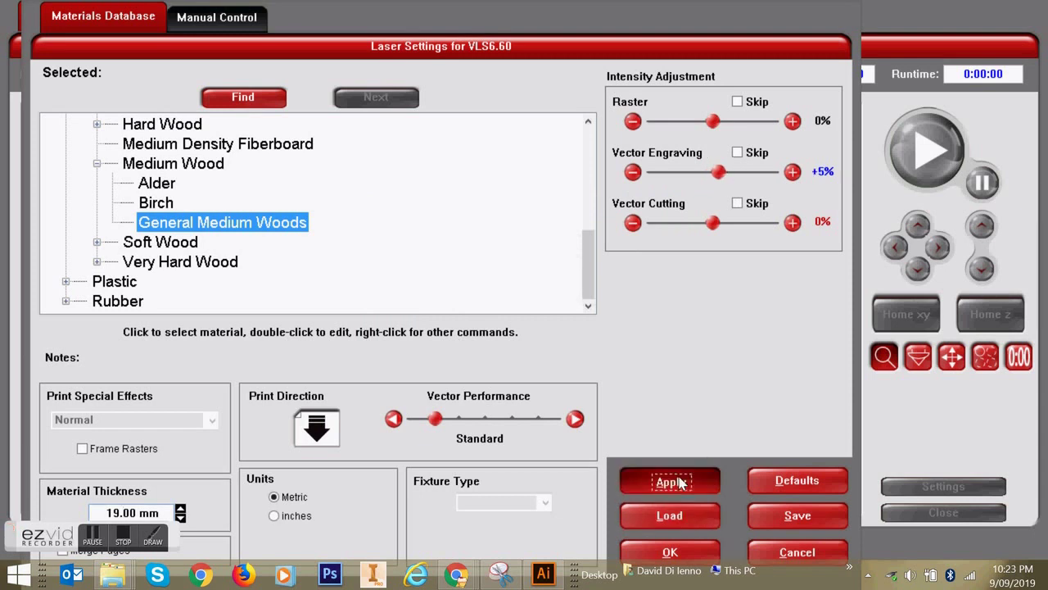
pyautogui.click(670, 552)
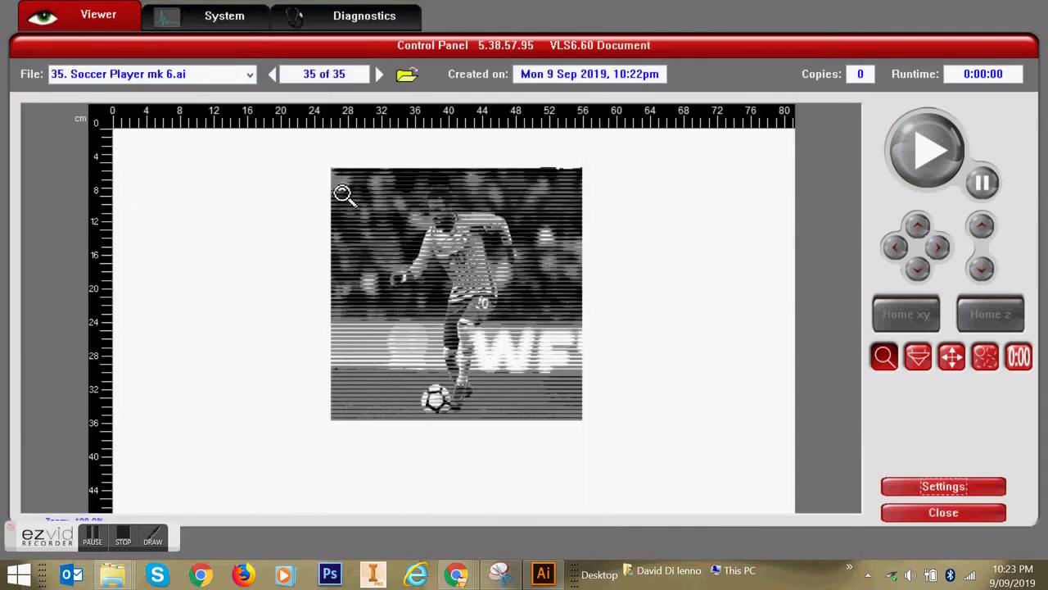
# Drag the soccer player image to about X 92.84 mm, Y 49.20 mm on the bed.
pyautogui.click(950, 358)
pyautogui.moveTo(330, 166); pyautogui.dragTo(165, 167)
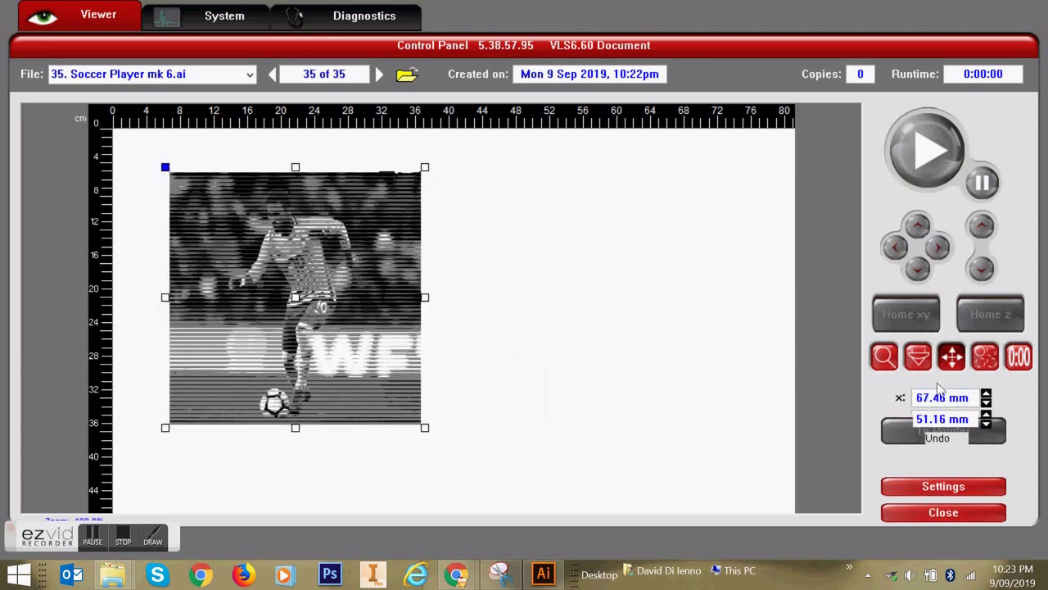
pyautogui.click(918, 358)
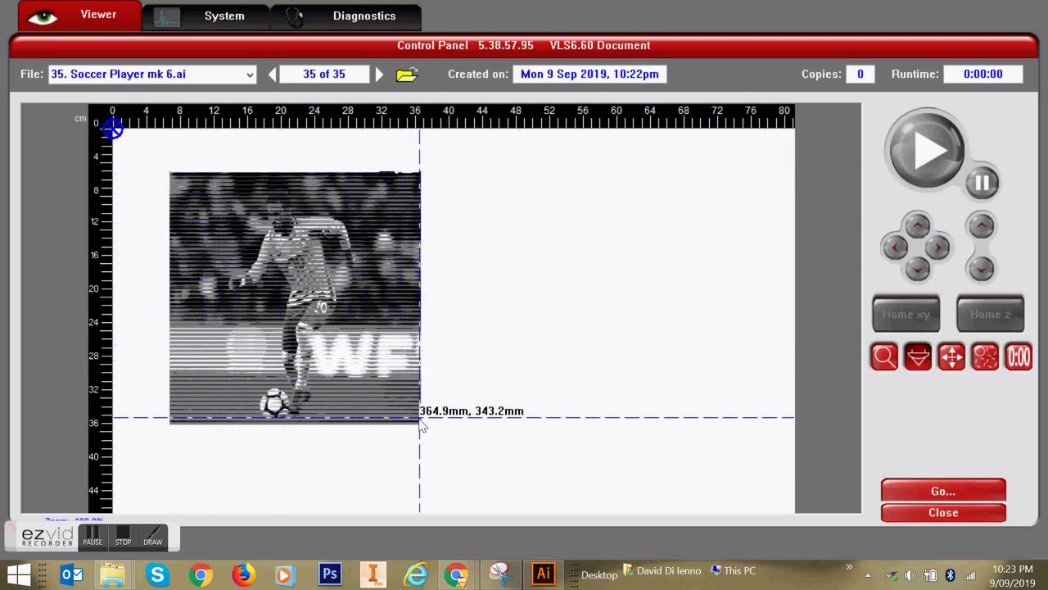
pyautogui.click(951, 357)
pyautogui.moveTo(428, 265); pyautogui.dragTo(450, 265)
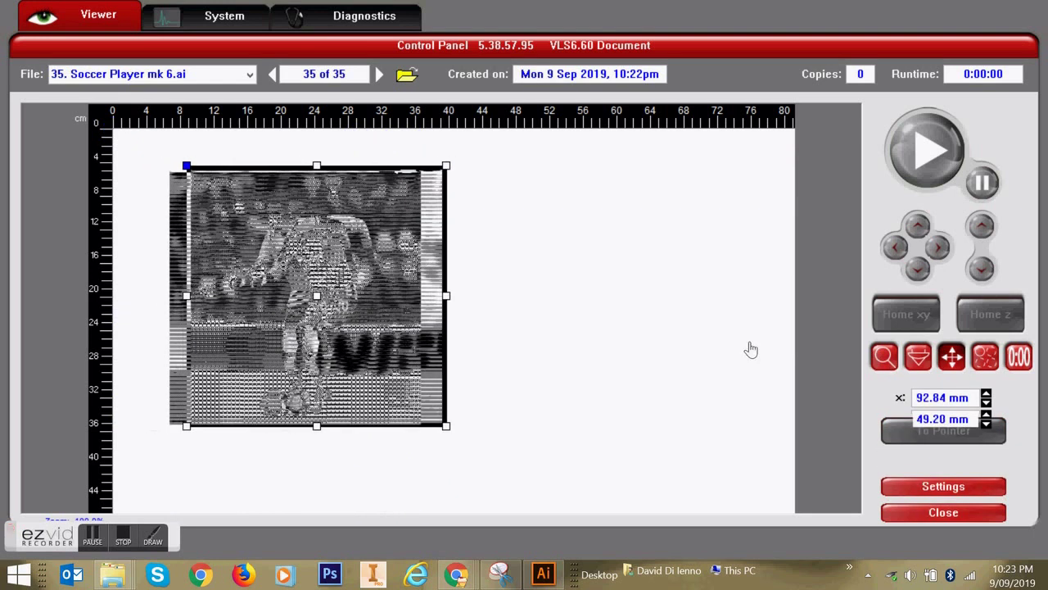
pyautogui.scroll(1, 697, 357)
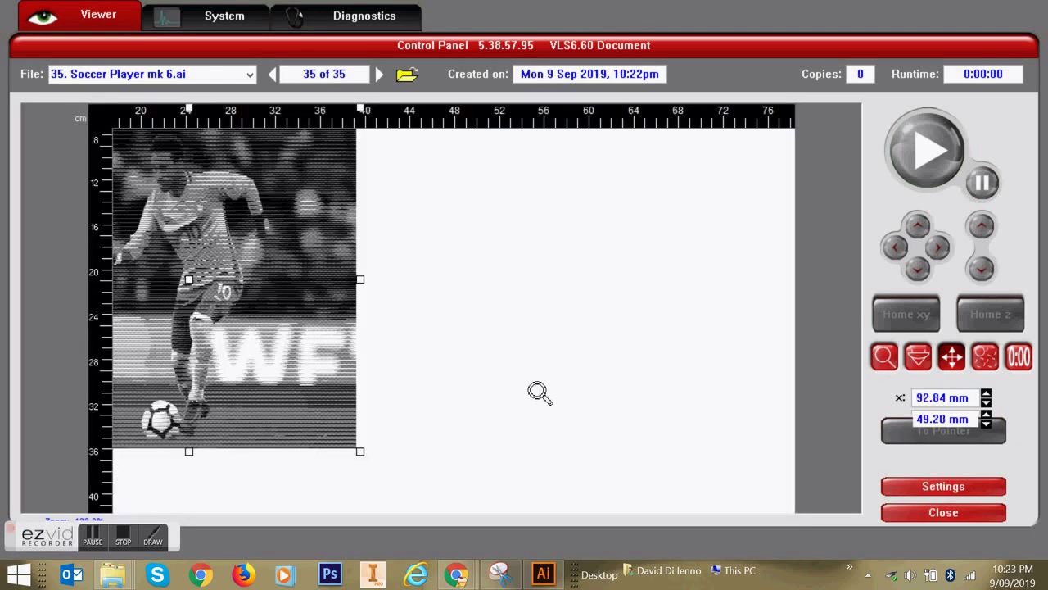
pyautogui.scroll(1, 534, 381)
pyautogui.scroll(-2, 531, 374)
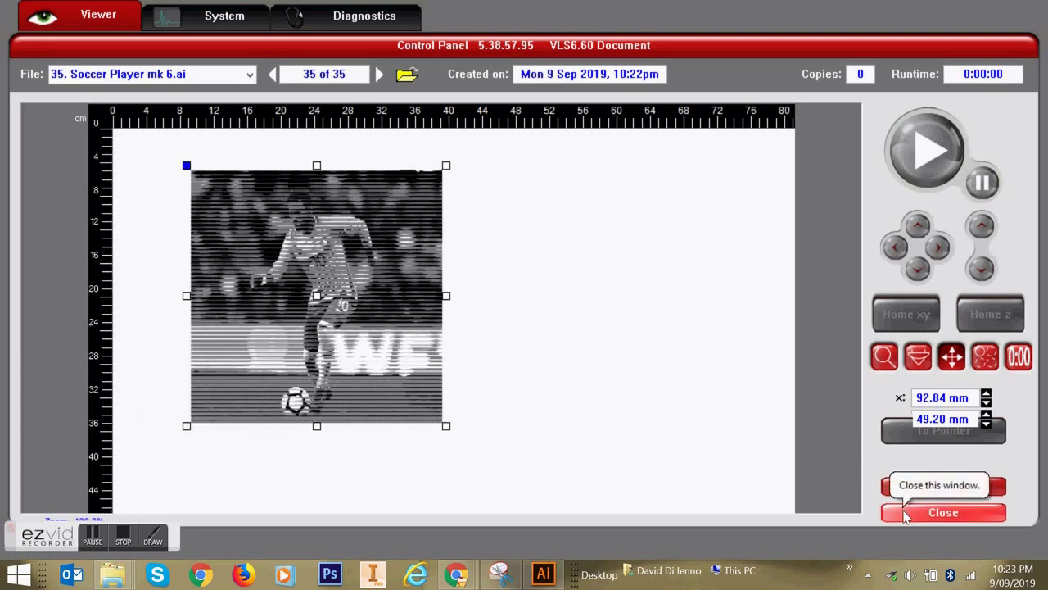
# Close the UCP laser control panel.
pyautogui.click(963, 516)
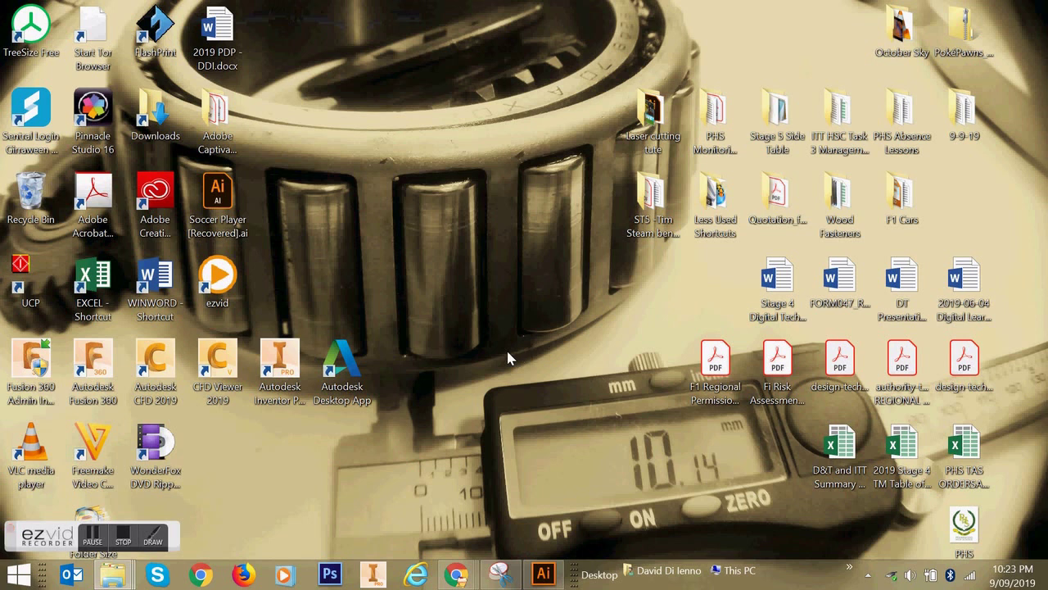